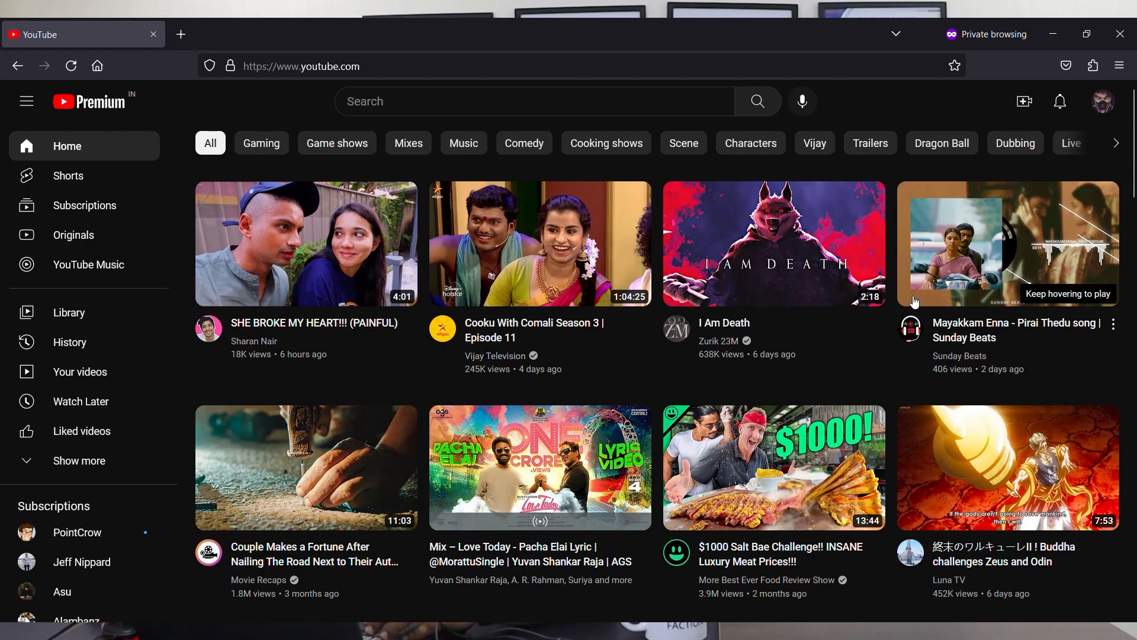
Step: Open the YouTube account settings and go to adding or managing the account's channels
mouse_move(961, 218)
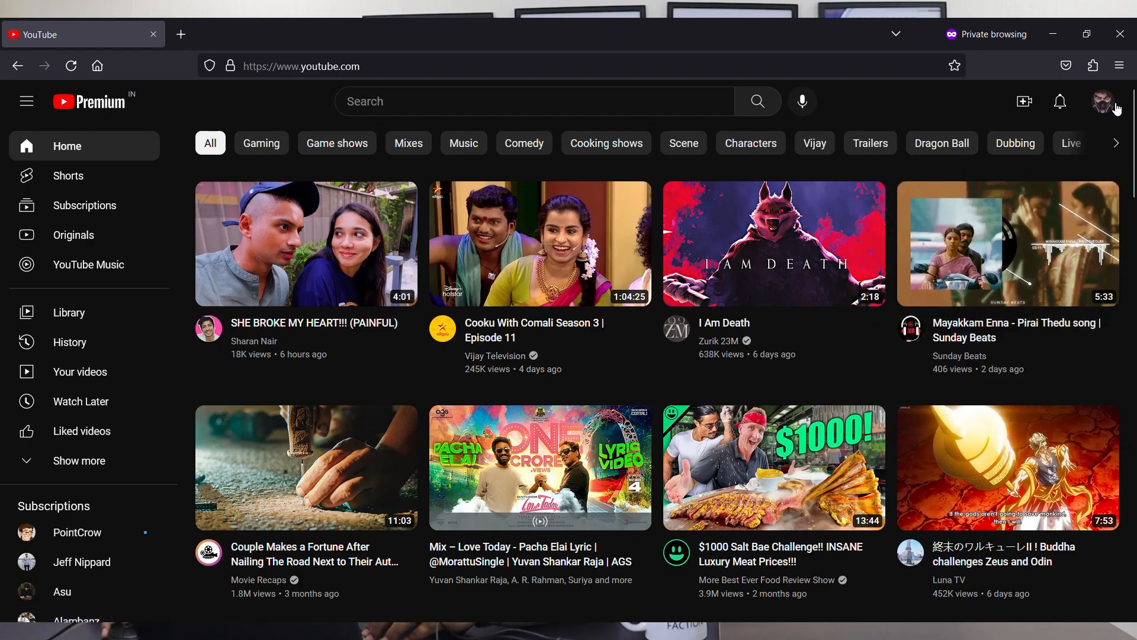
left_click(1105, 104)
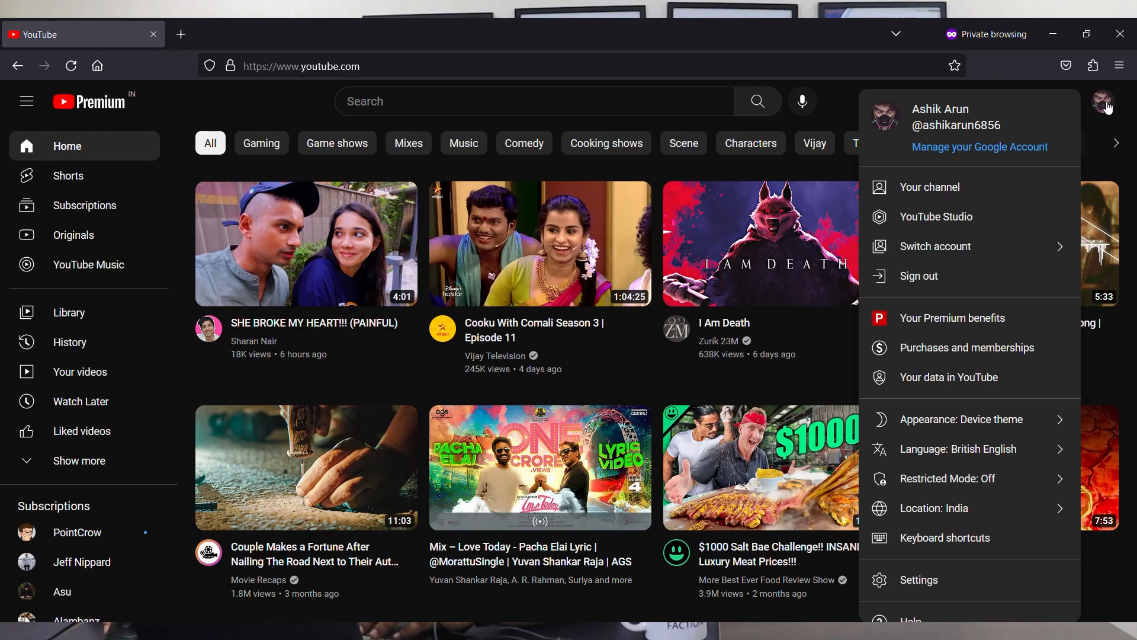
left_click(1037, 193)
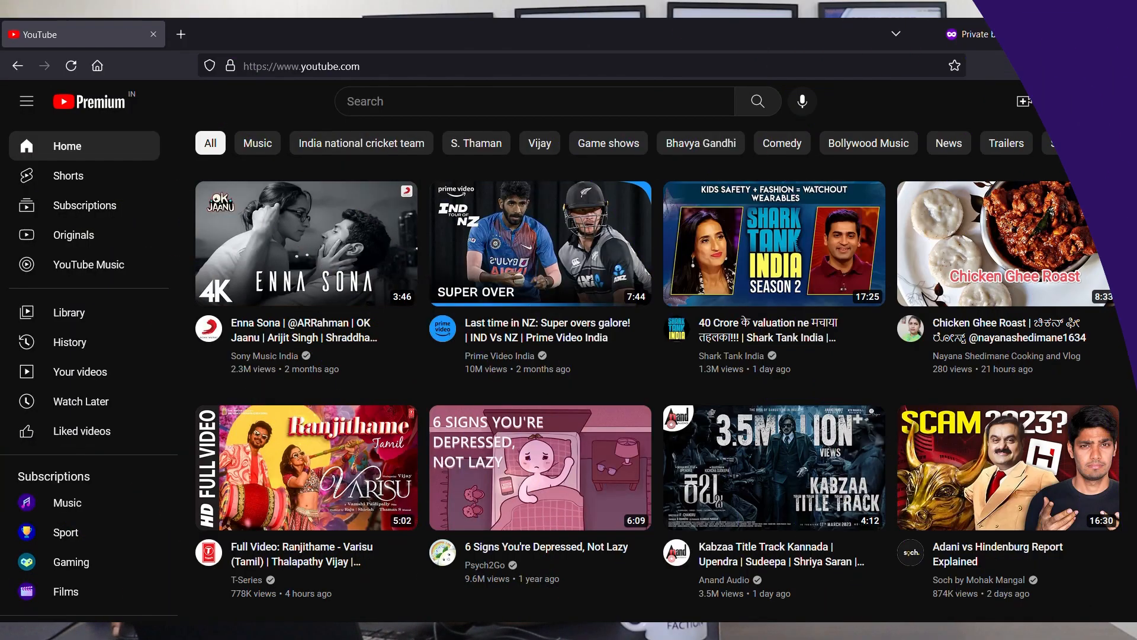
left_click(1107, 104)
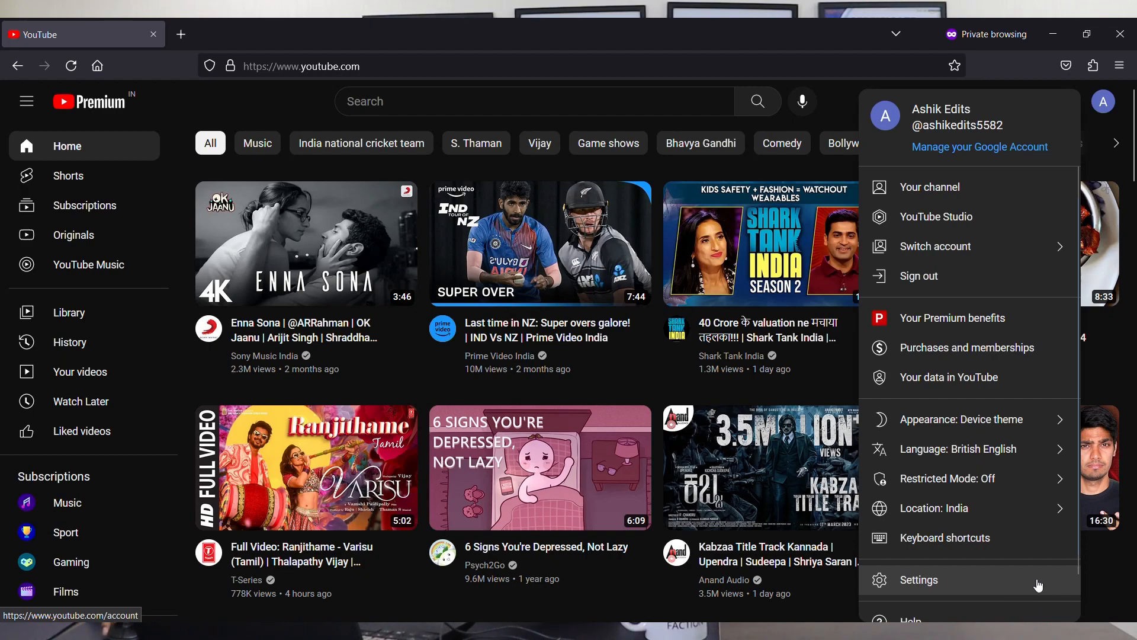
left_click(922, 580)
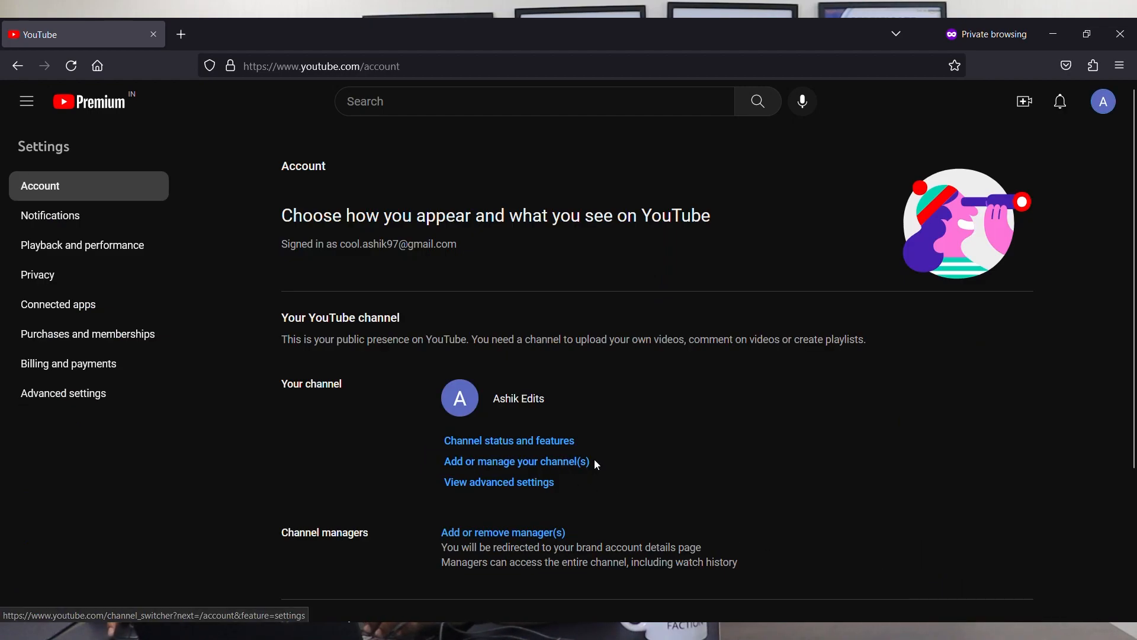
left_click(574, 463)
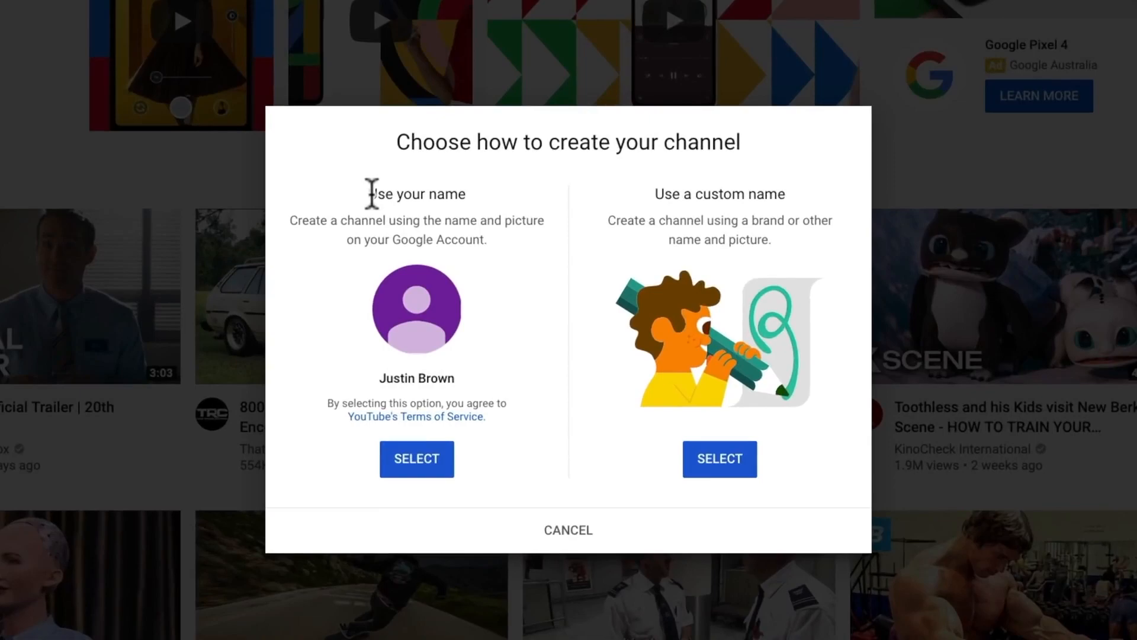
Step: Compare the two channel creation options and choose to create the channel with a custom name
left_click_drag(372, 194, 507, 235)
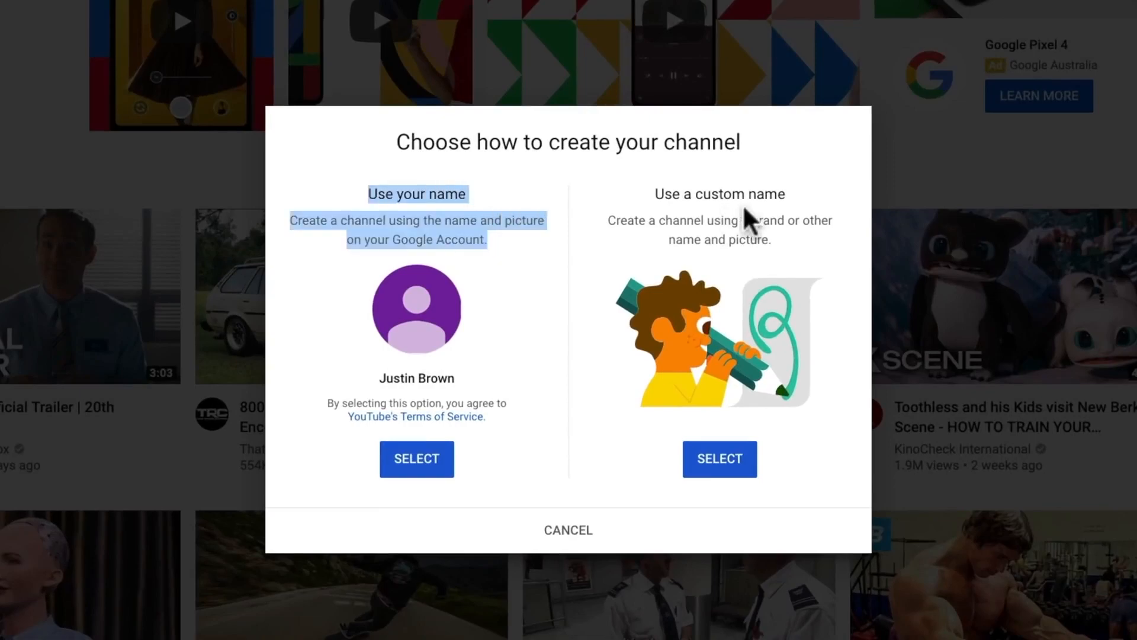
left_click(652, 196)
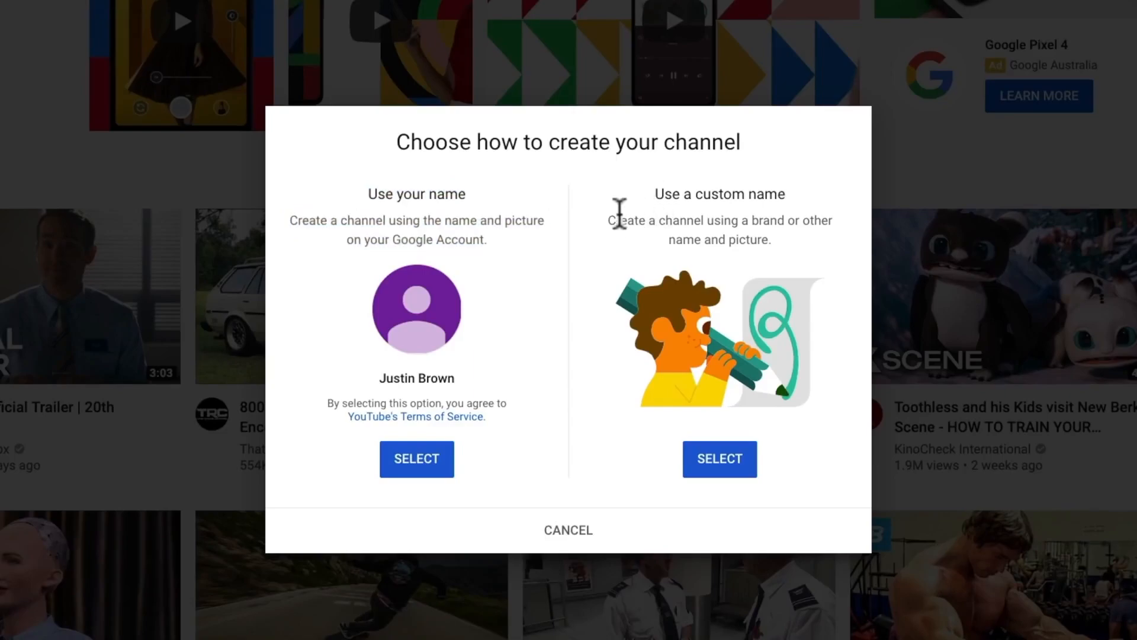
left_click_drag(620, 218, 805, 233)
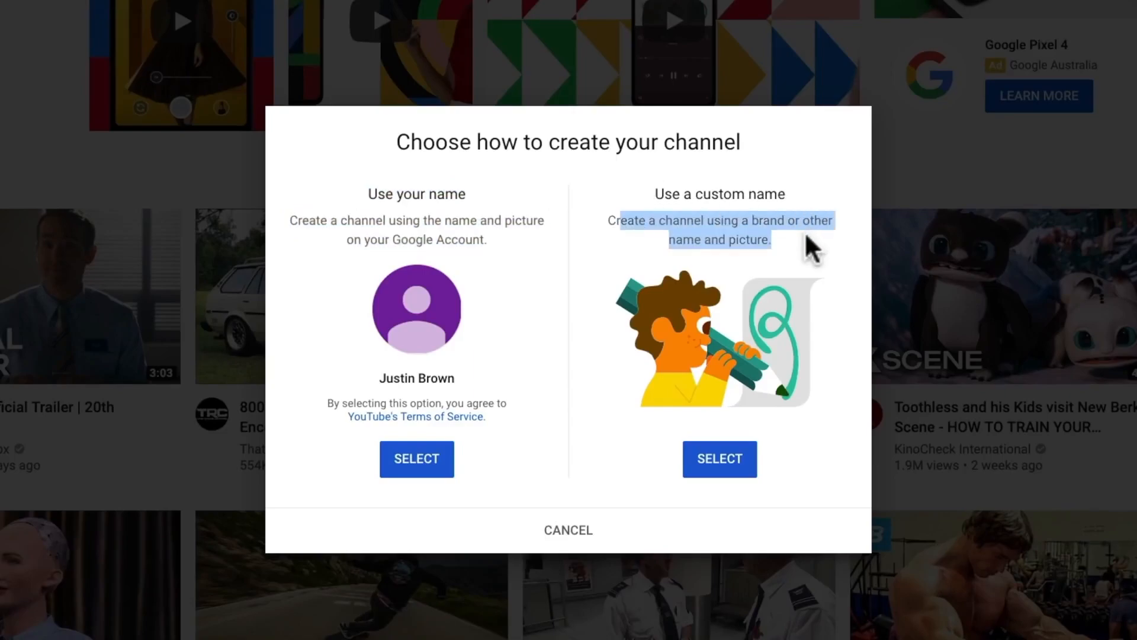
left_click(722, 462)
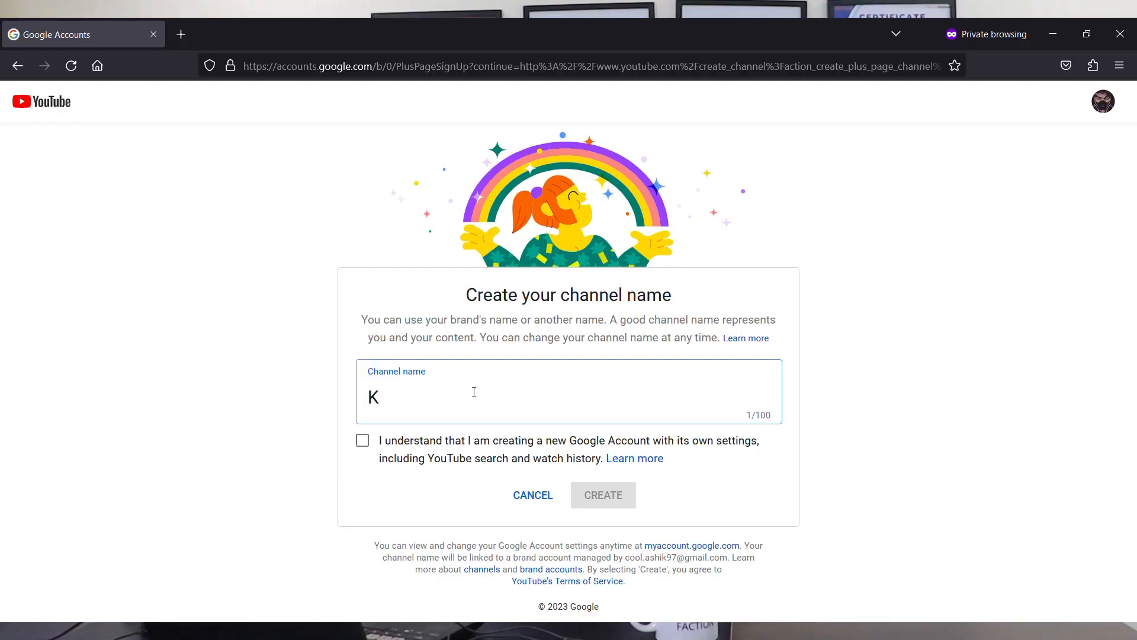
Step: Name the new channel "Kaizo Gaming", acknowledge the creation of a new Google Account, and create the channel
type("aizo Gami")
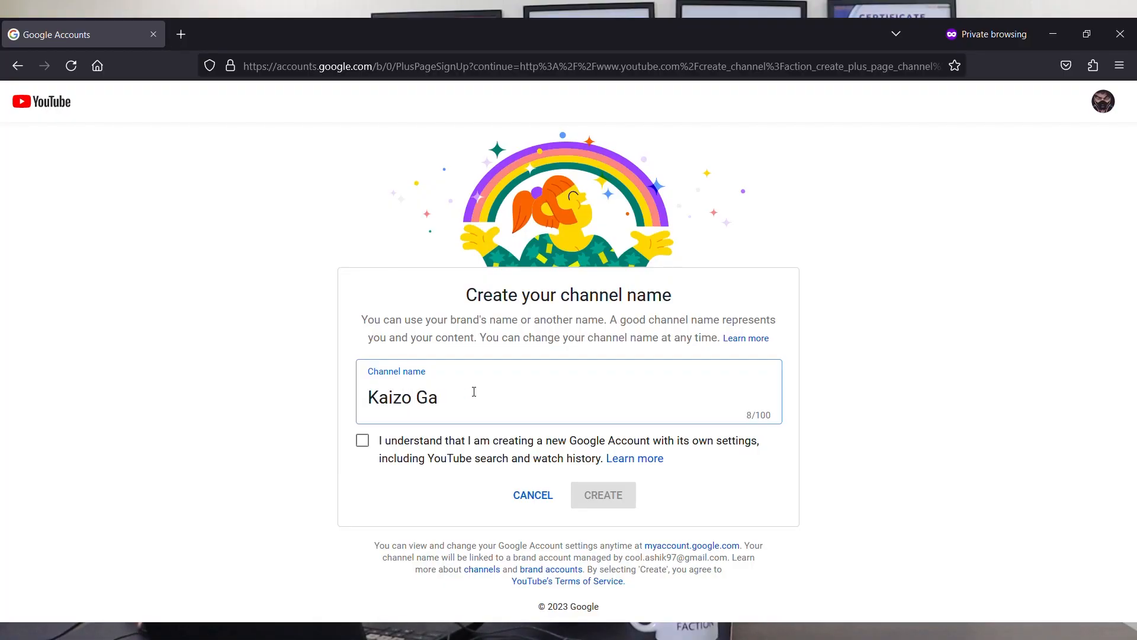
type("ng")
left_click(362, 440)
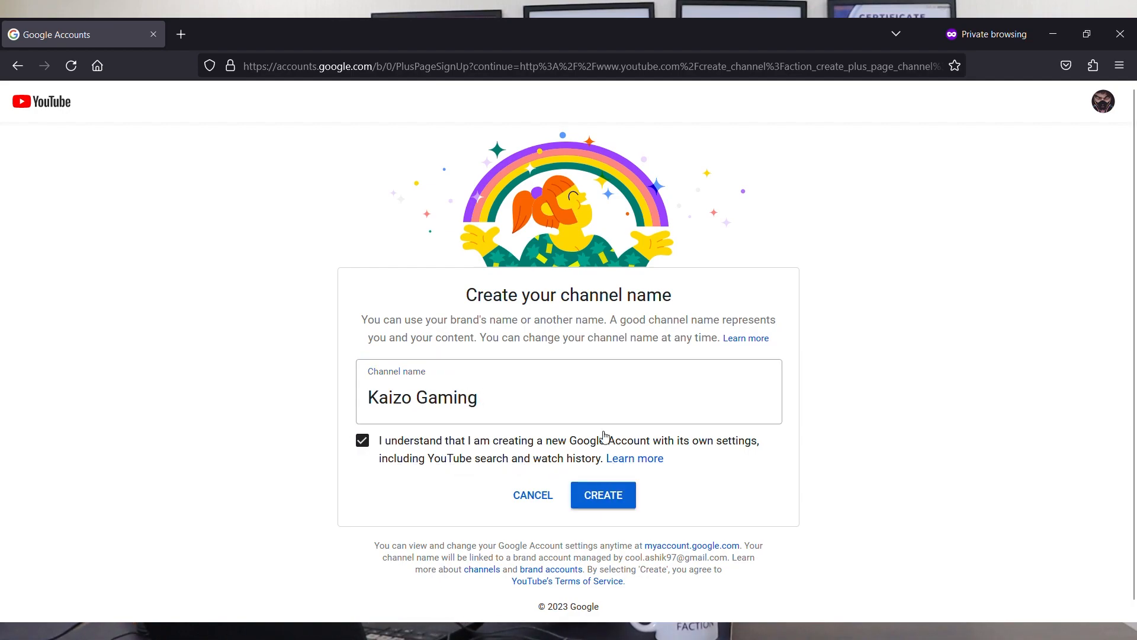
left_click(615, 498)
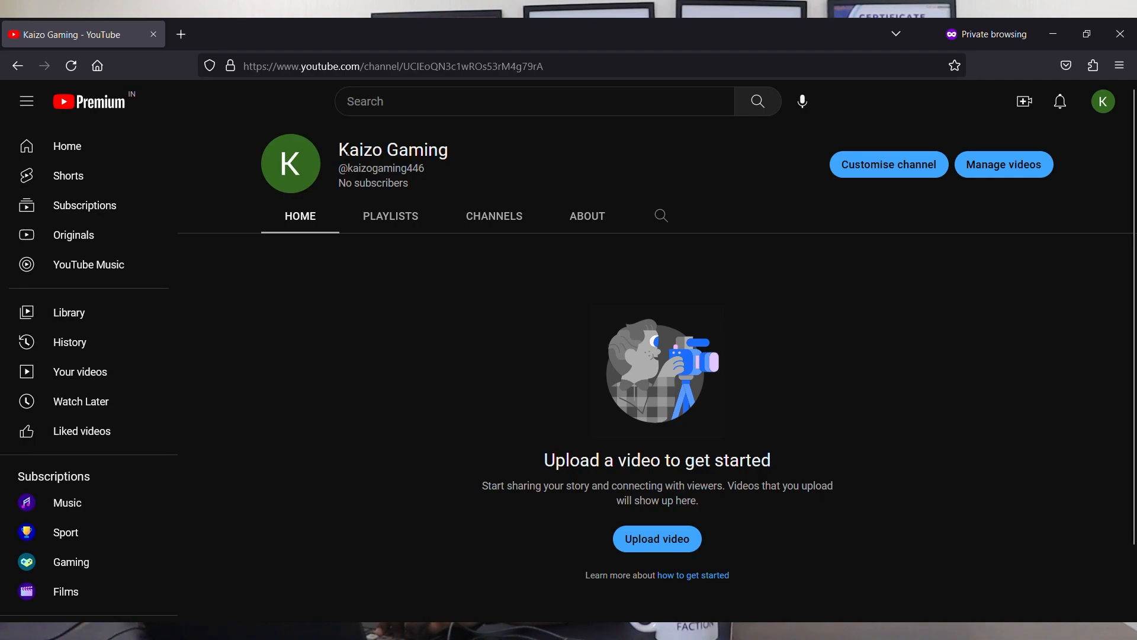
Step: Upload the Kaizo Gaming spade logo as the channel's profile picture and accept its full circular crop
left_click(301, 170)
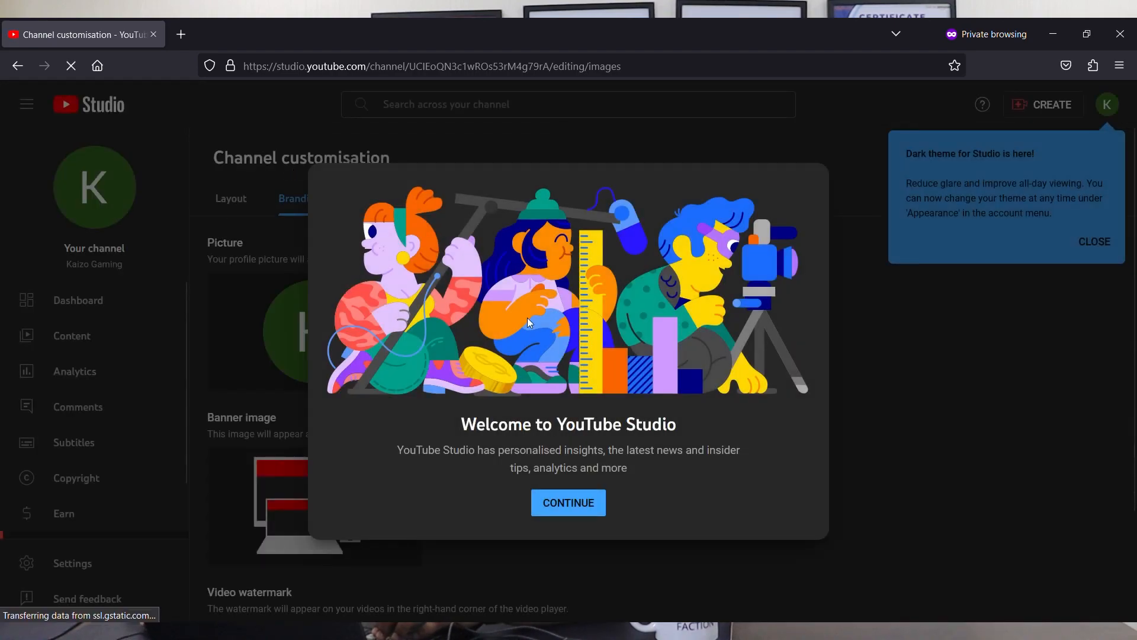
left_click(569, 501)
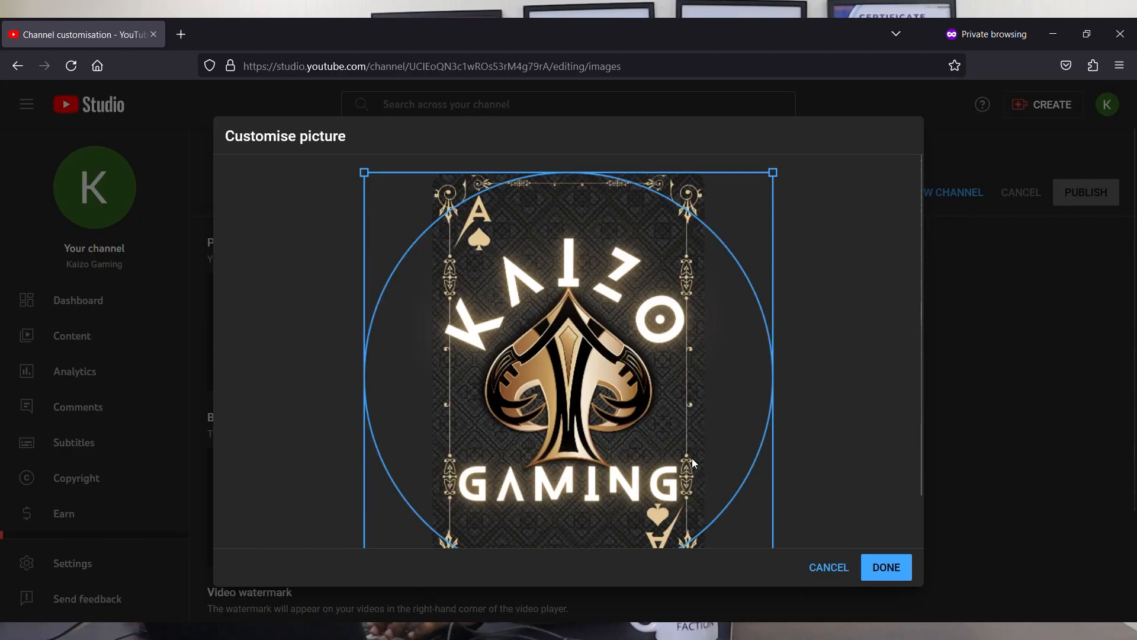
scroll(593, 456, "down", 1)
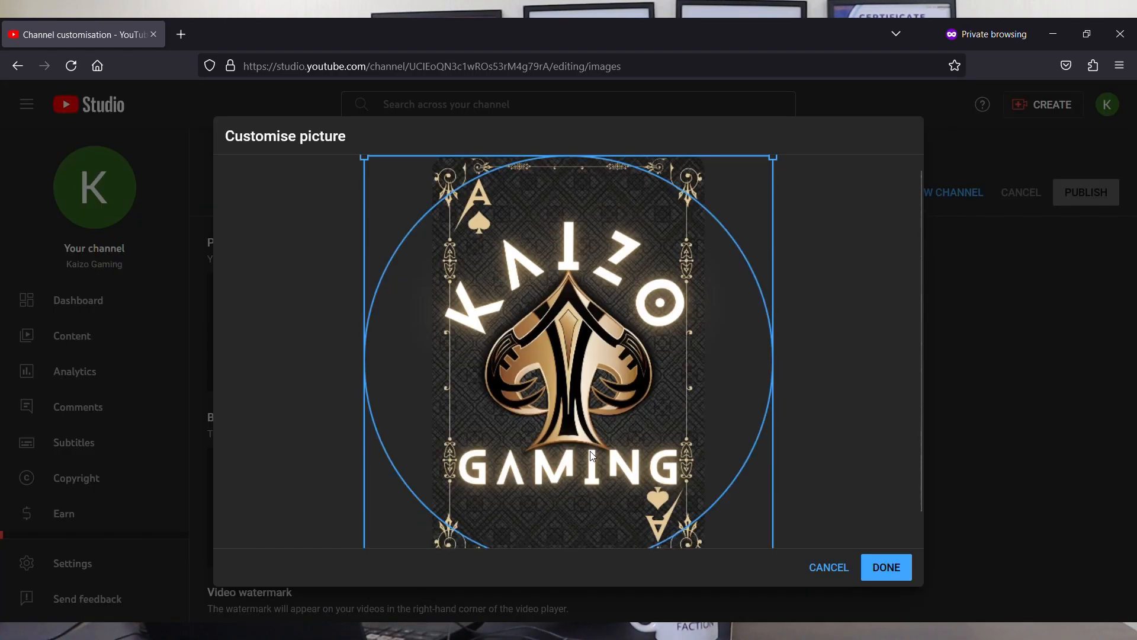
scroll(592, 455, "down", 1)
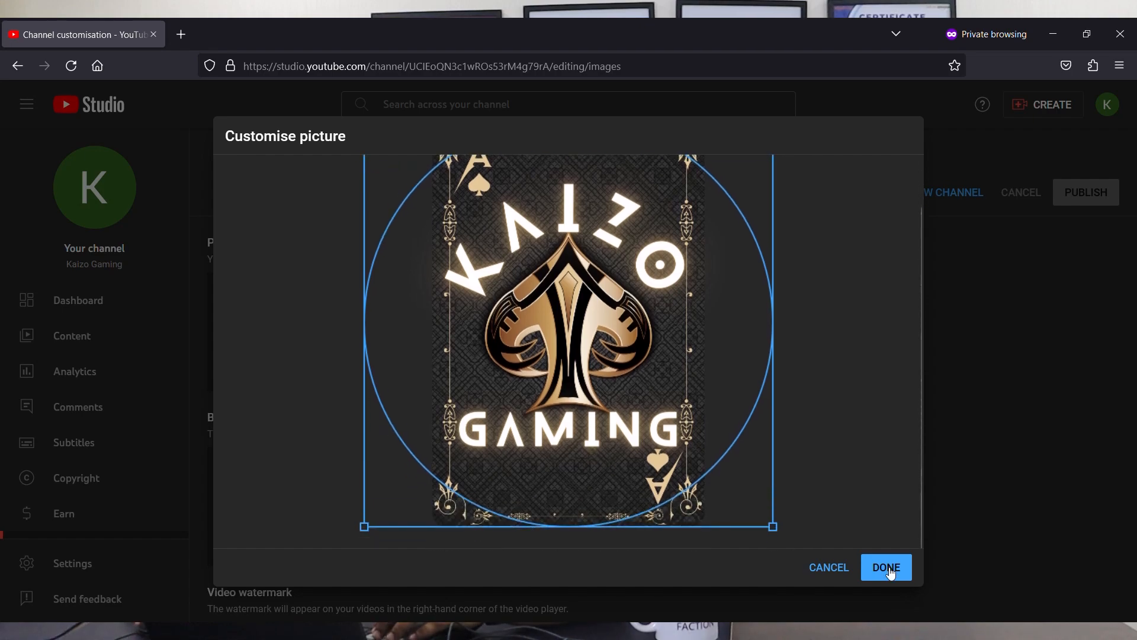
left_click(888, 569)
Step: Open the channel's basic info for editing and go to its description
left_click(390, 206)
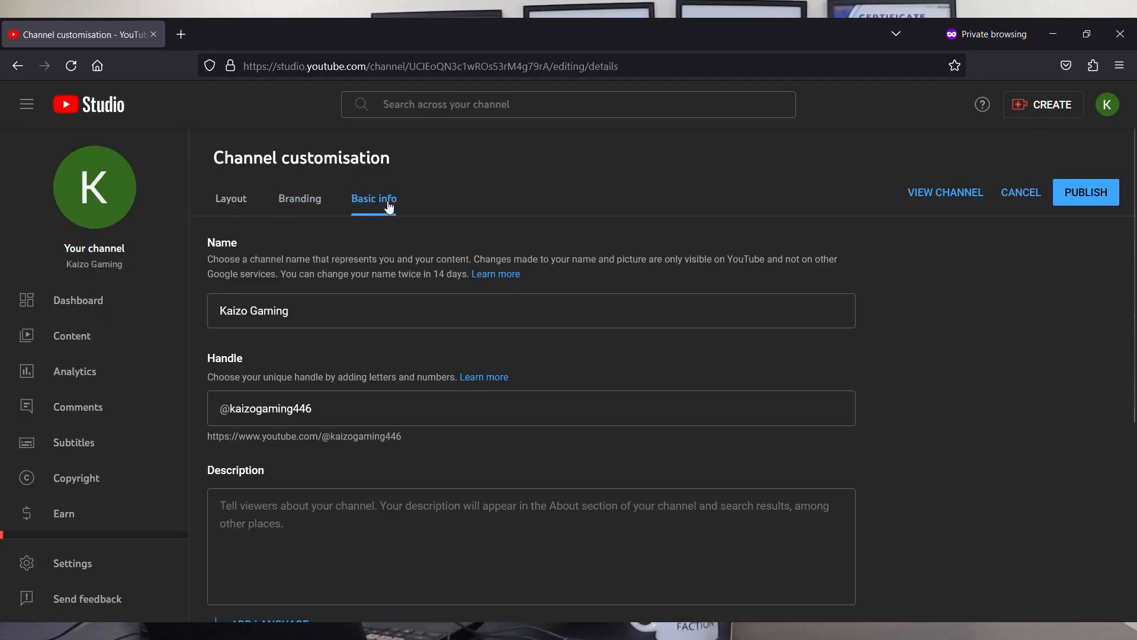
scroll(411, 265, "down", 3)
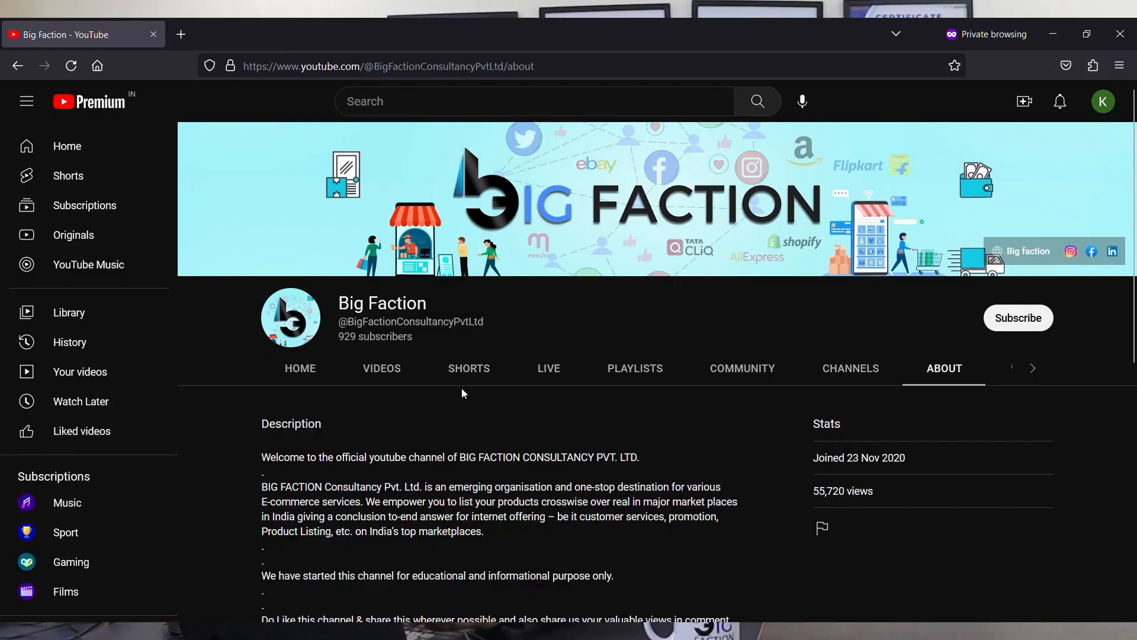
Step: Examine the Big Faction channel's About page as an example, including its description, contact details and links
scroll(464, 393, "down", 3)
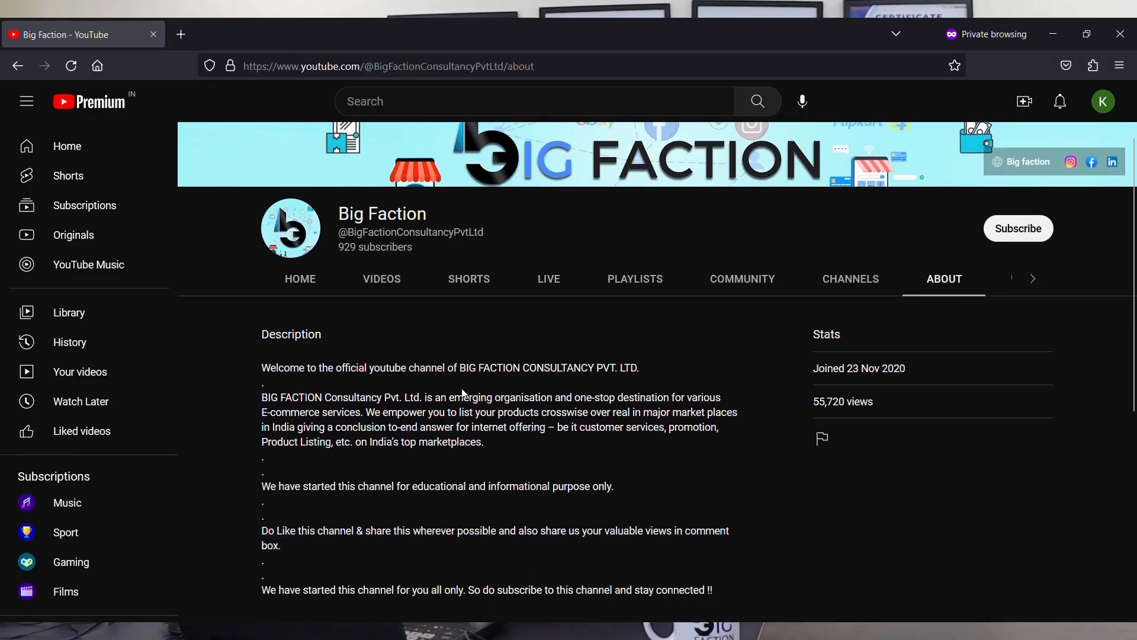
scroll(750, 424, "down", 2)
scroll(731, 457, "down", 3)
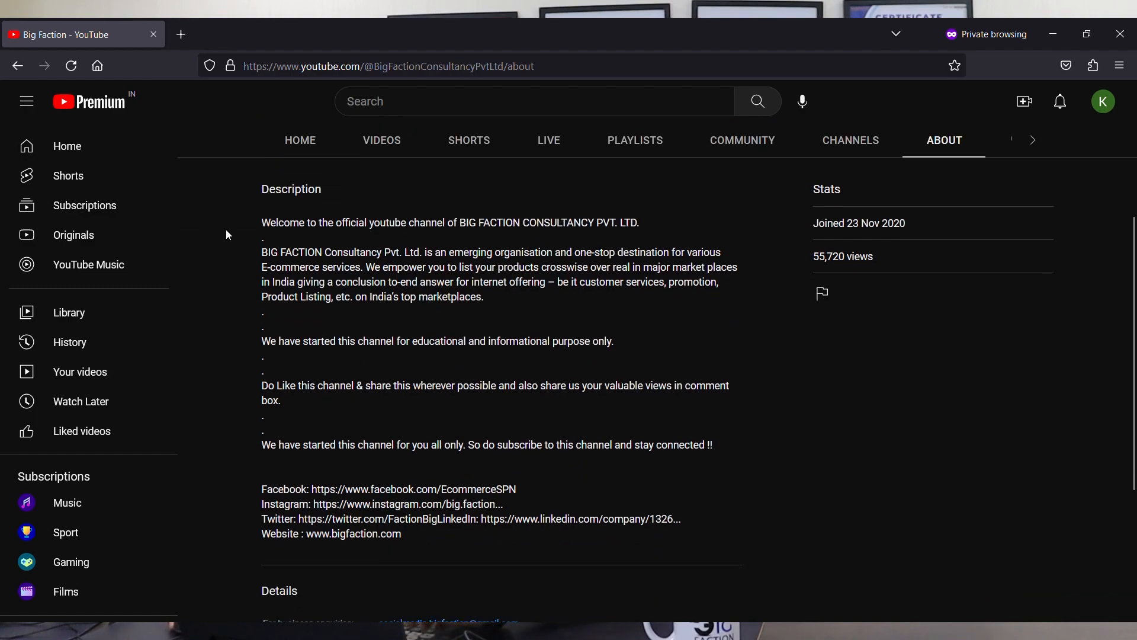
left_click_drag(262, 190, 410, 553)
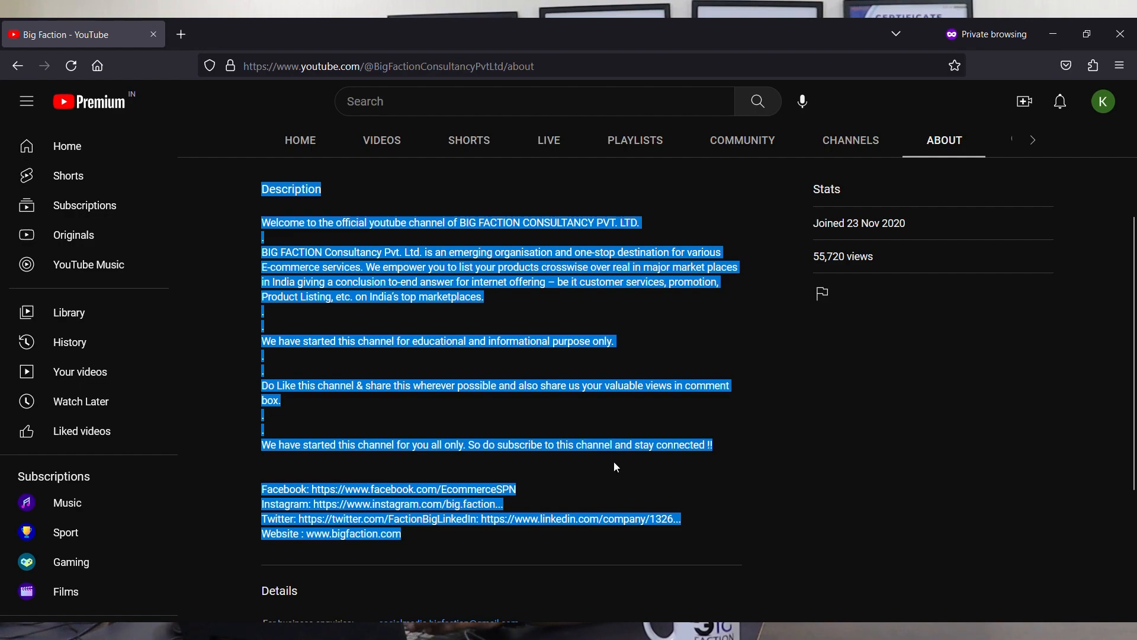
left_click(721, 446)
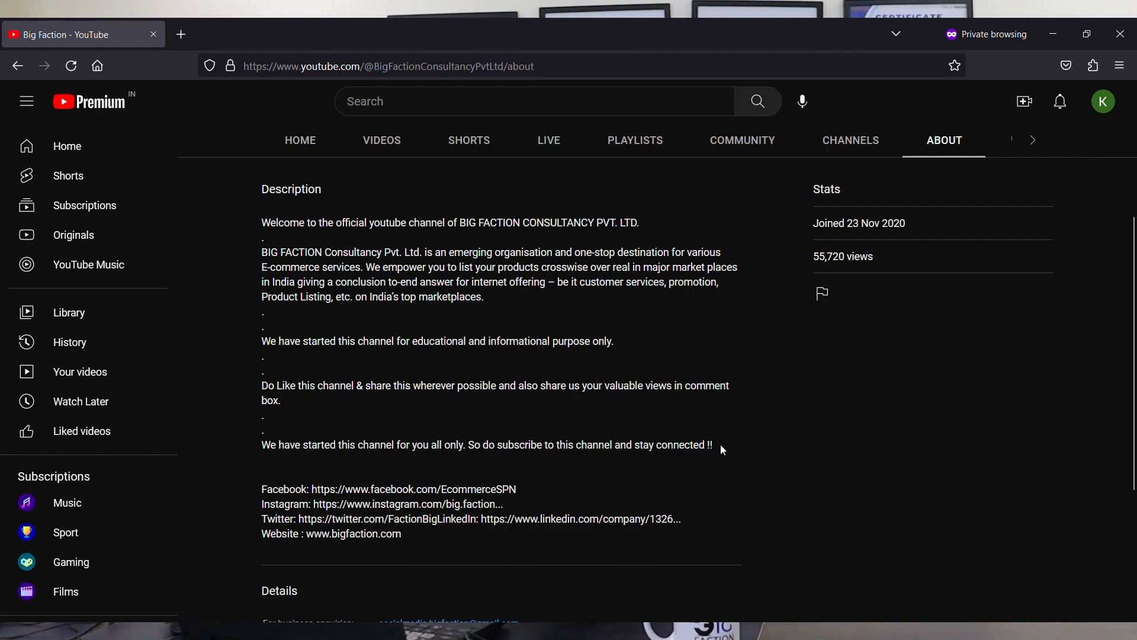
scroll(784, 461, "down", 4)
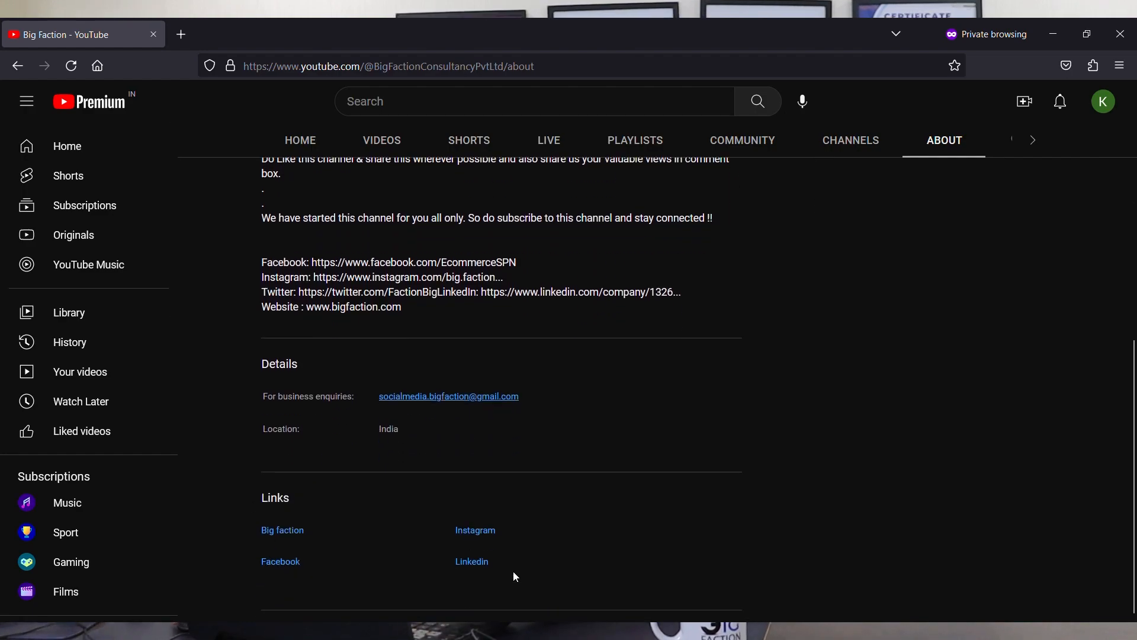
scroll(632, 429, "up", 4)
scroll(637, 421, "up", 1)
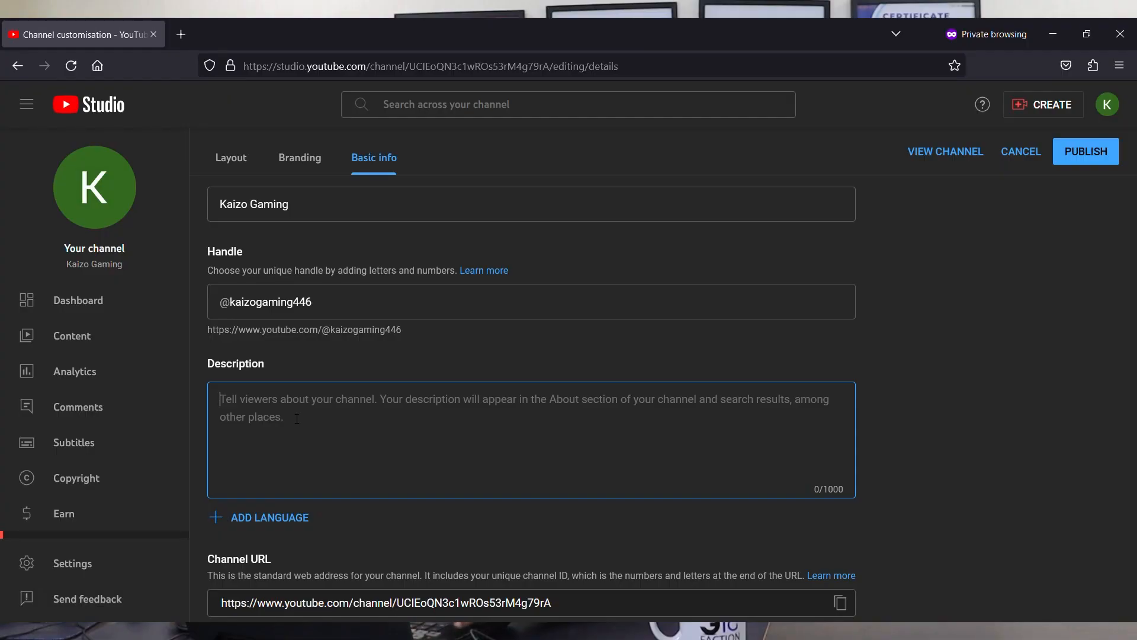
Step: Fill the channel description with the prepared Kaizo Gaming welcome text ending in "LET'S GAME!!!"
type("Welcome to our Kaizo Gaming channel where you'll find the latest and greatest in gaming news, reviews, and gameplay. Join us on our journey as we explore the virtual world and bring you non-stop gaming action. From retro classics to the newest releases, we've got you covered. So grab your controller and get ready for endless hours of fun! LET'S GAME!!!")
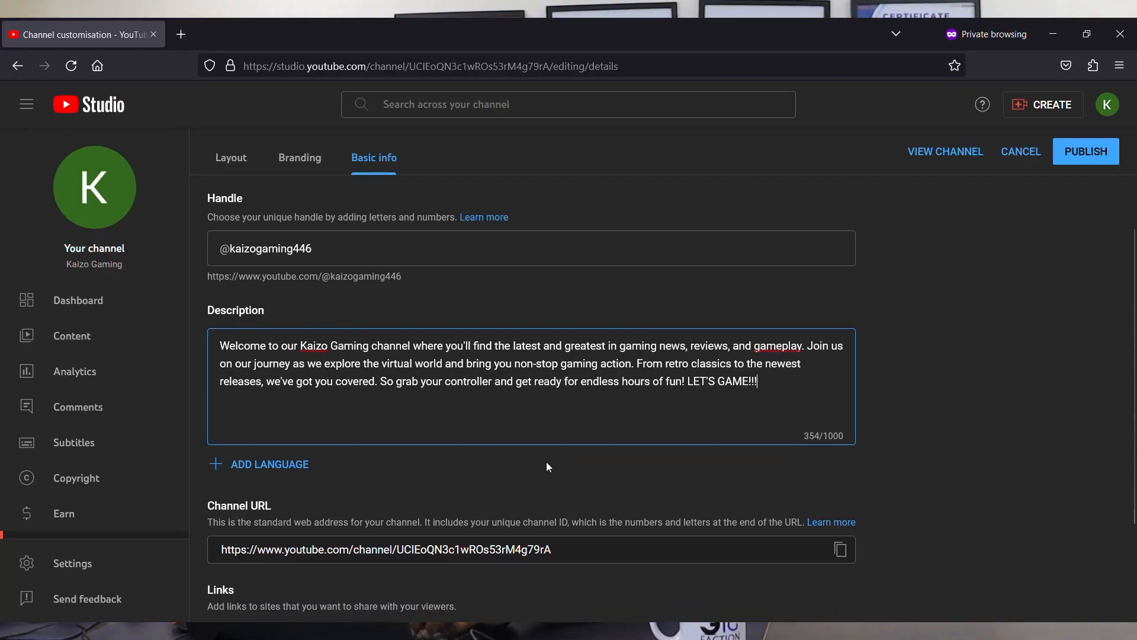
Step: Add a channel link titled "website" with the URL KaizoGaming.com and publish the channel changes
scroll(546, 461, "down", 2)
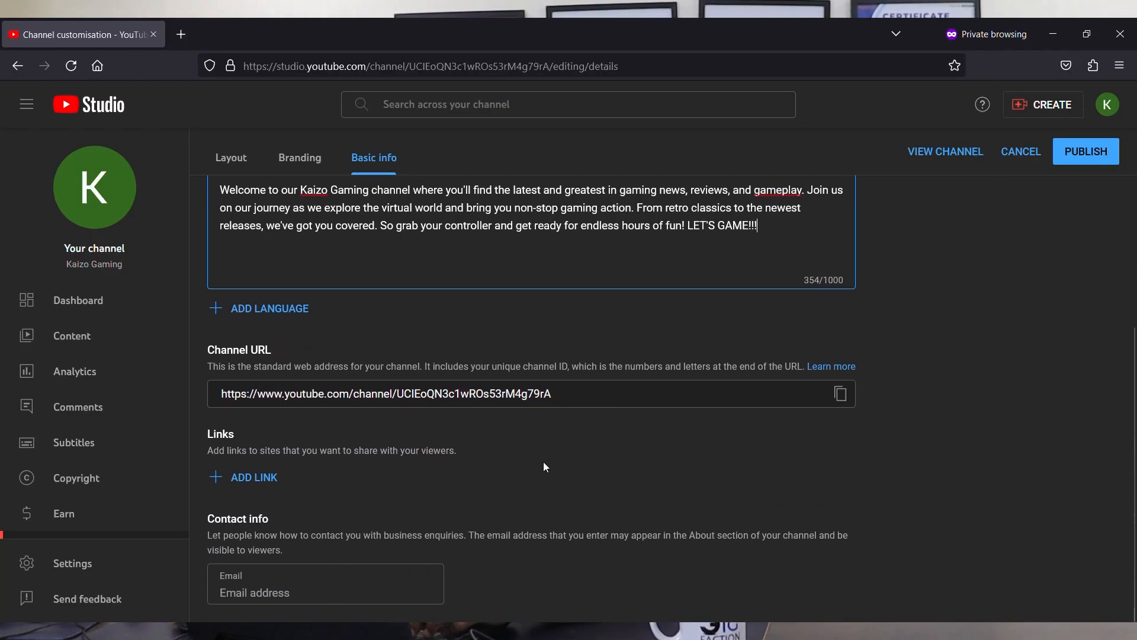
left_click(250, 482)
type("website")
left_click(460, 501)
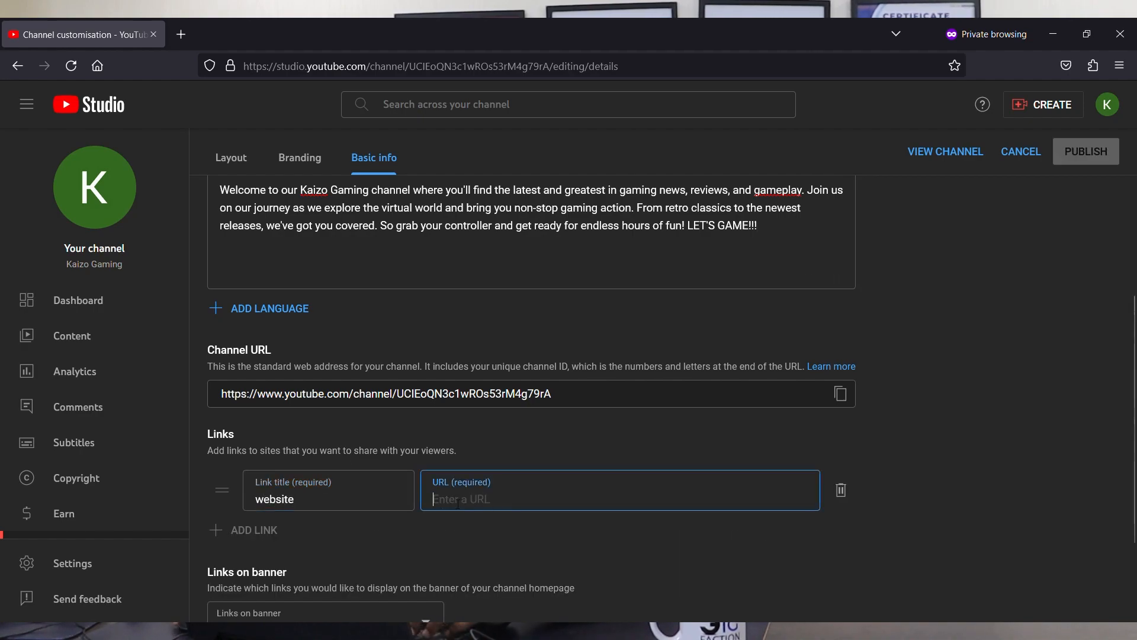
type("KaizoGaming.com")
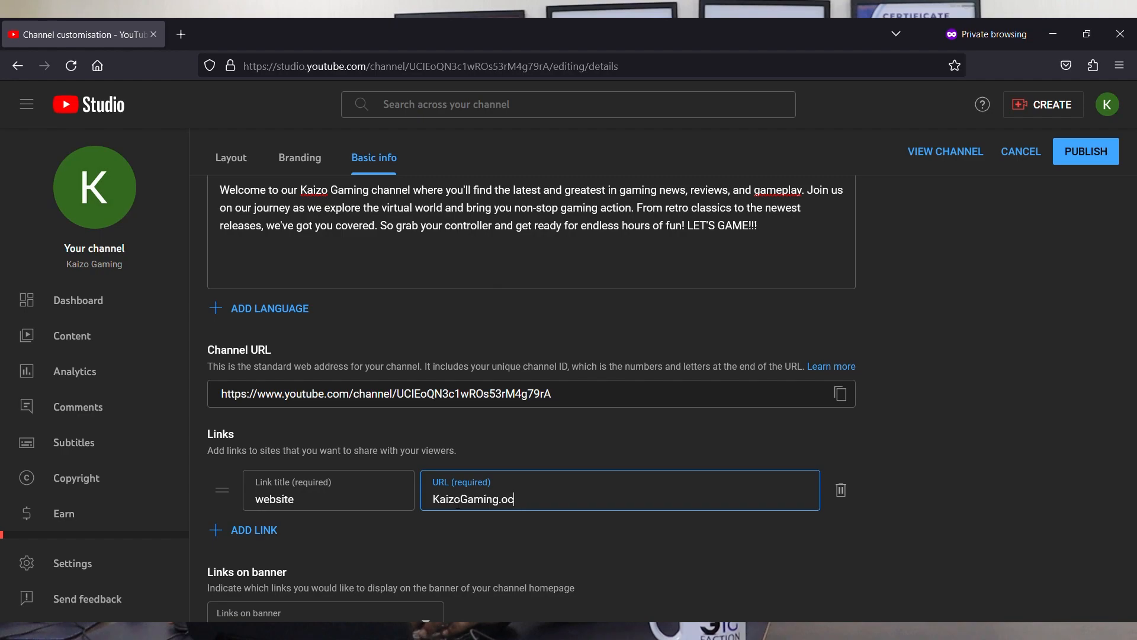
scroll(707, 449, "down", 1)
scroll(706, 448, "down", 2)
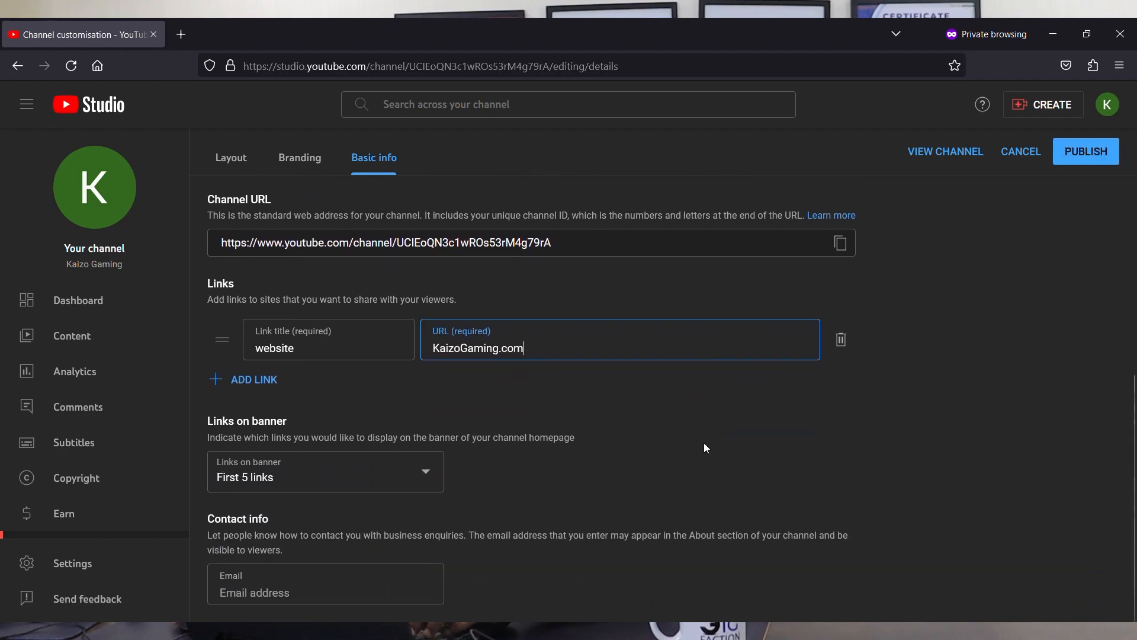
left_click(1089, 158)
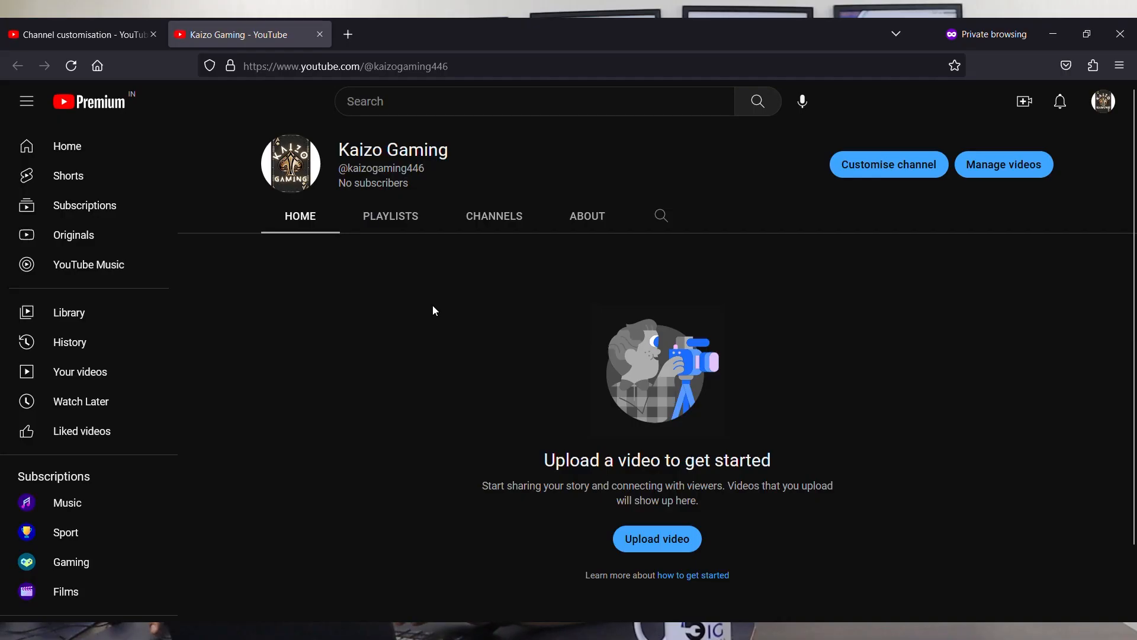
Step: Open the channel's status and features from the account settings and expand the requirements for Intermediate features
left_click(1108, 106)
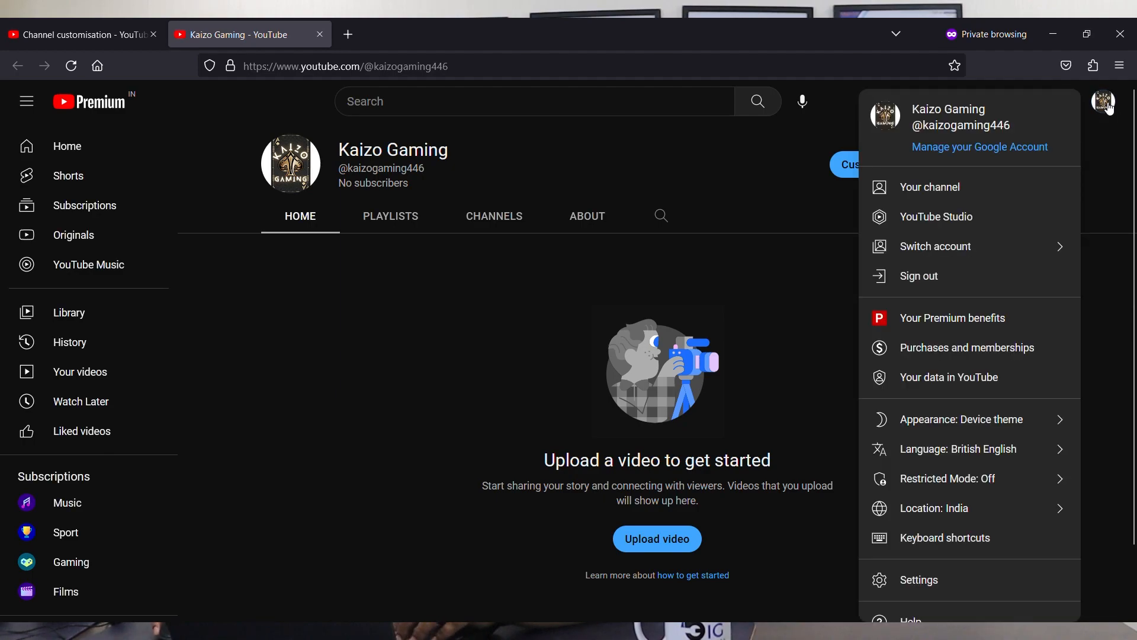
left_click(1050, 589)
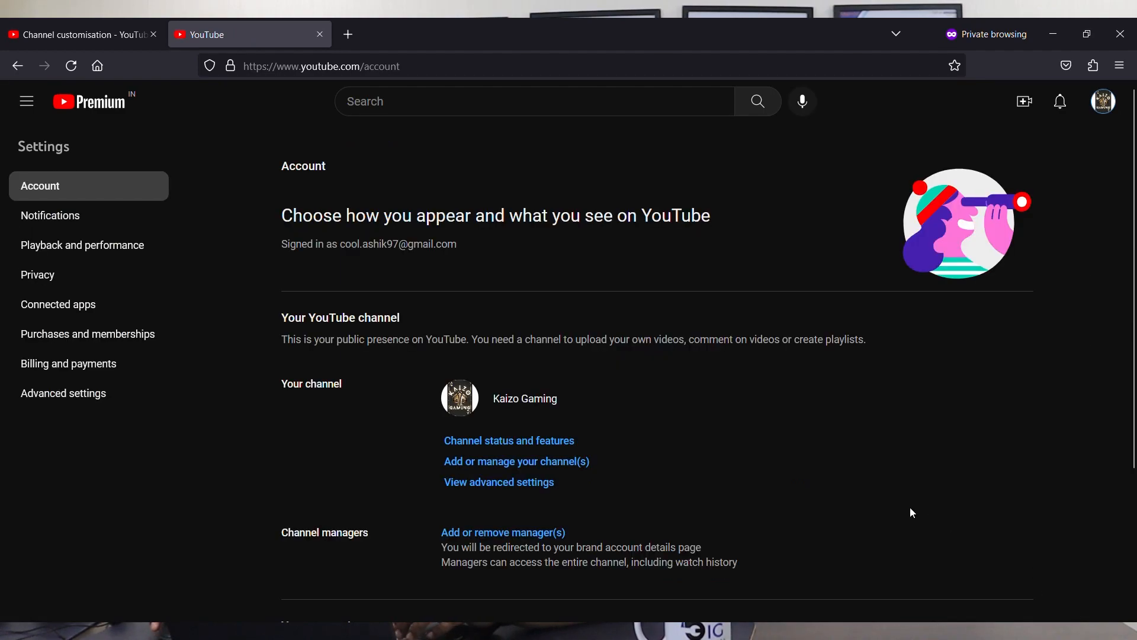
left_click(542, 442)
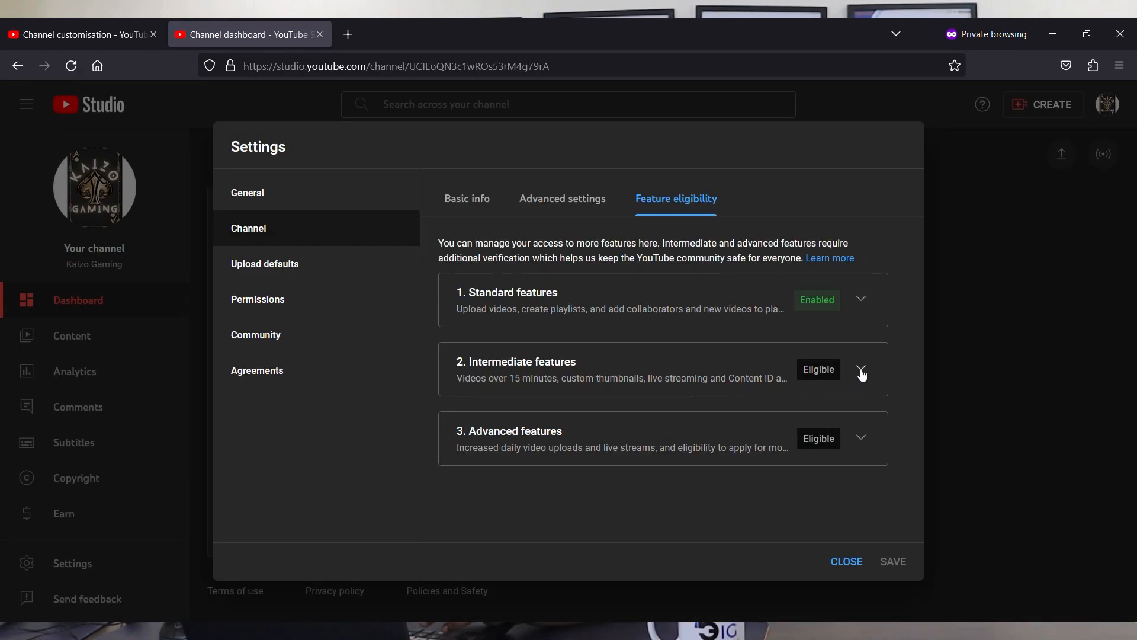
left_click(862, 373)
scroll(791, 407, "down", 2)
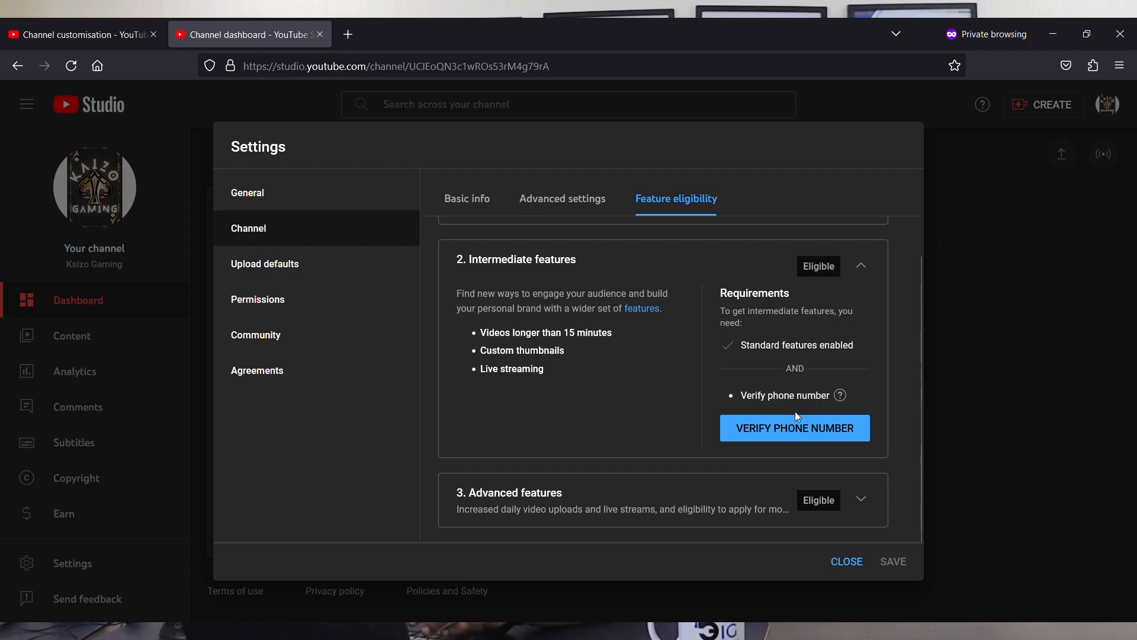
Step: Start phone verification for Intermediate features, enter the phone number for India and request the code by text message
left_click(828, 431)
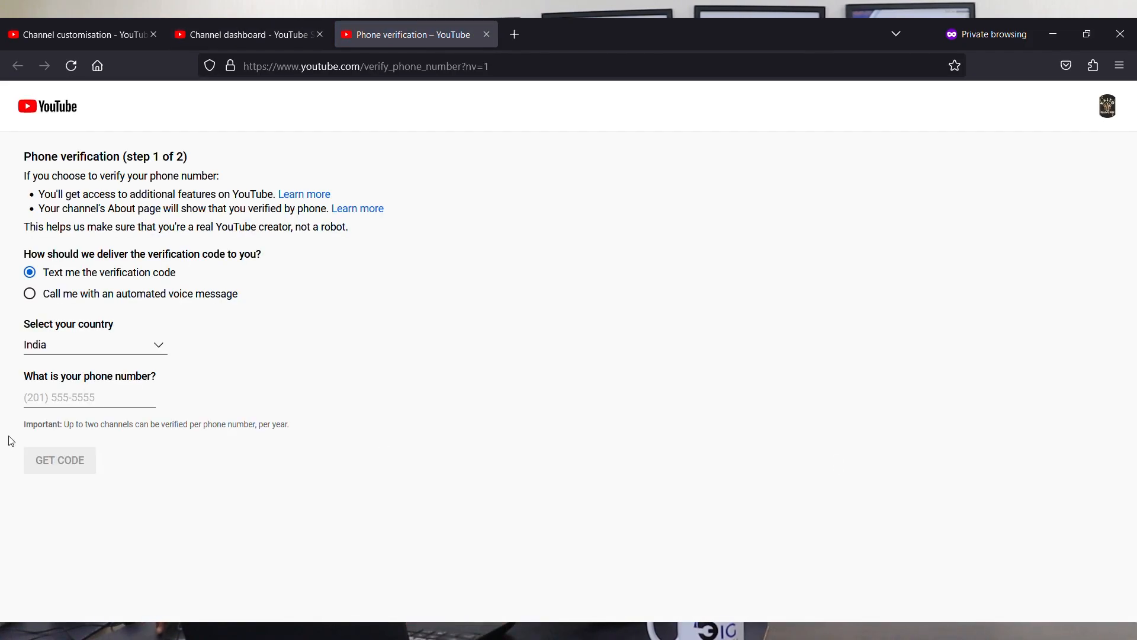
left_click(86, 399)
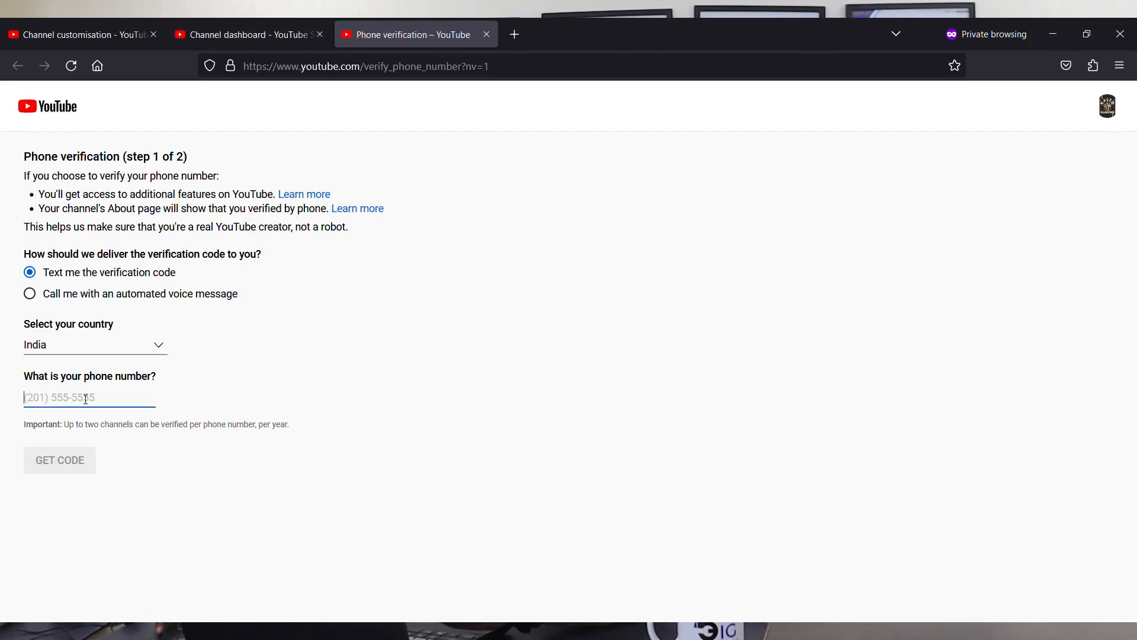
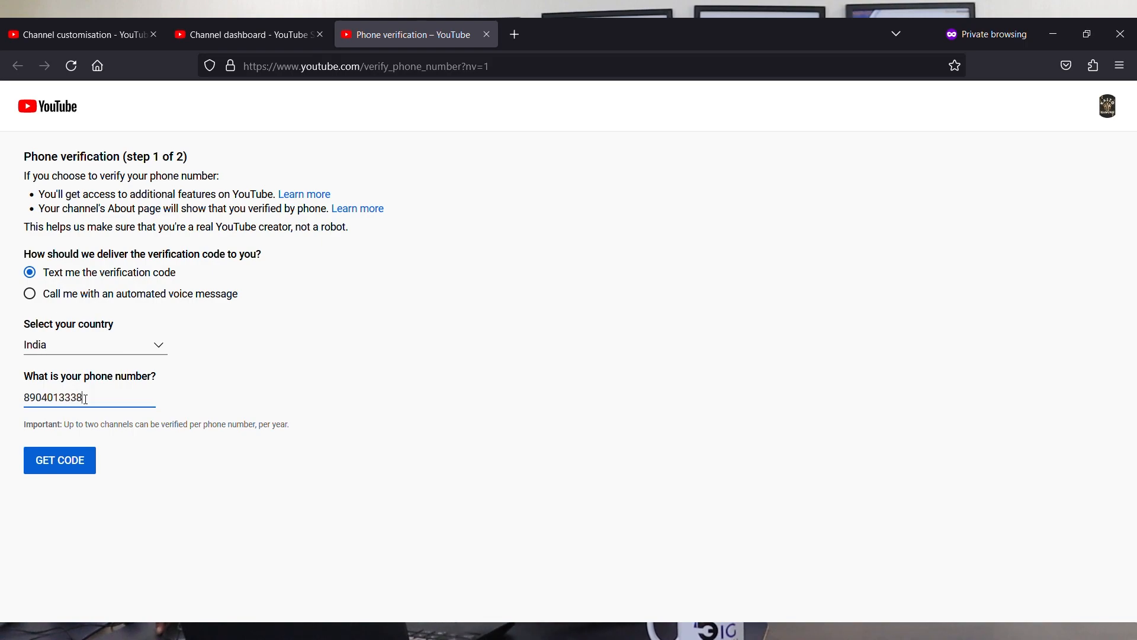
left_click(68, 462)
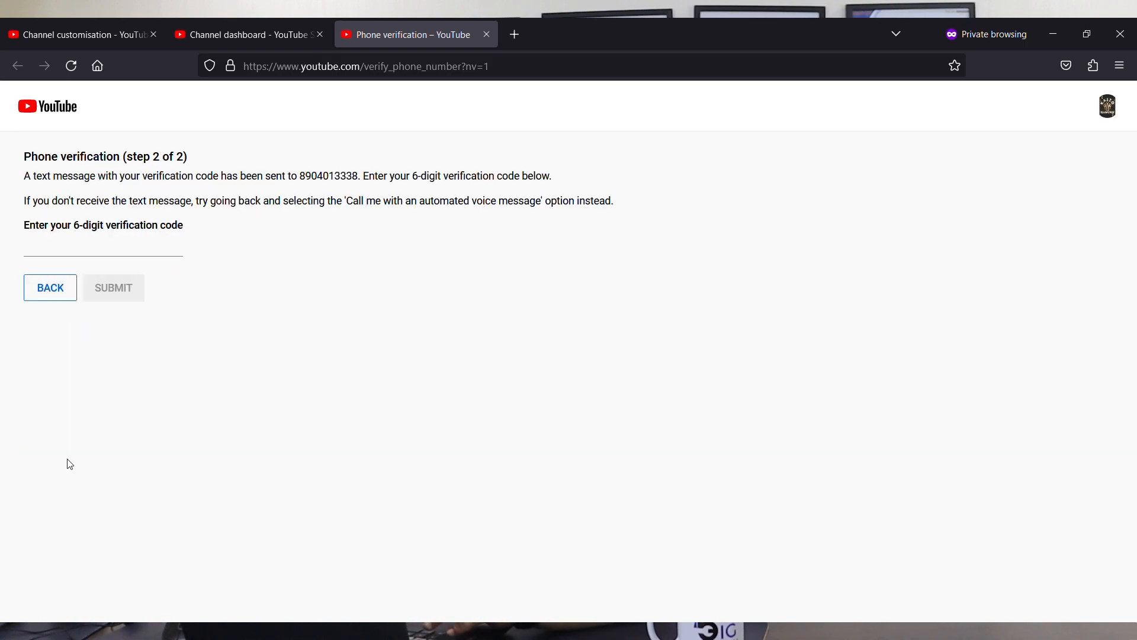
Step: Enter and submit the 6-digit verification code, check the Intermediate features status and close the channel settings
left_click(108, 253)
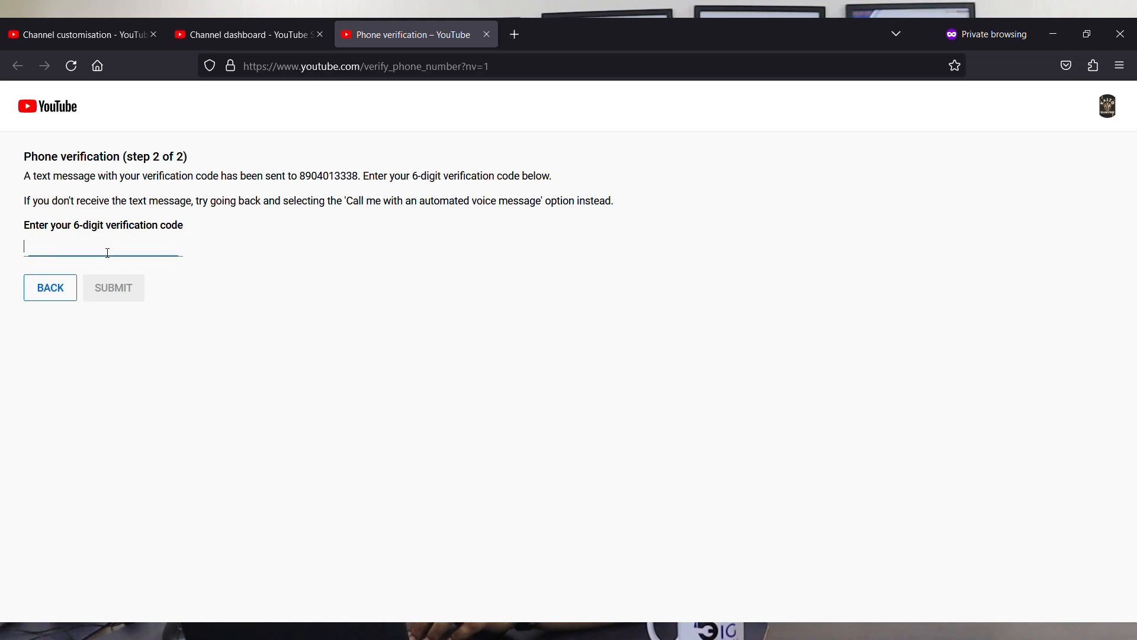
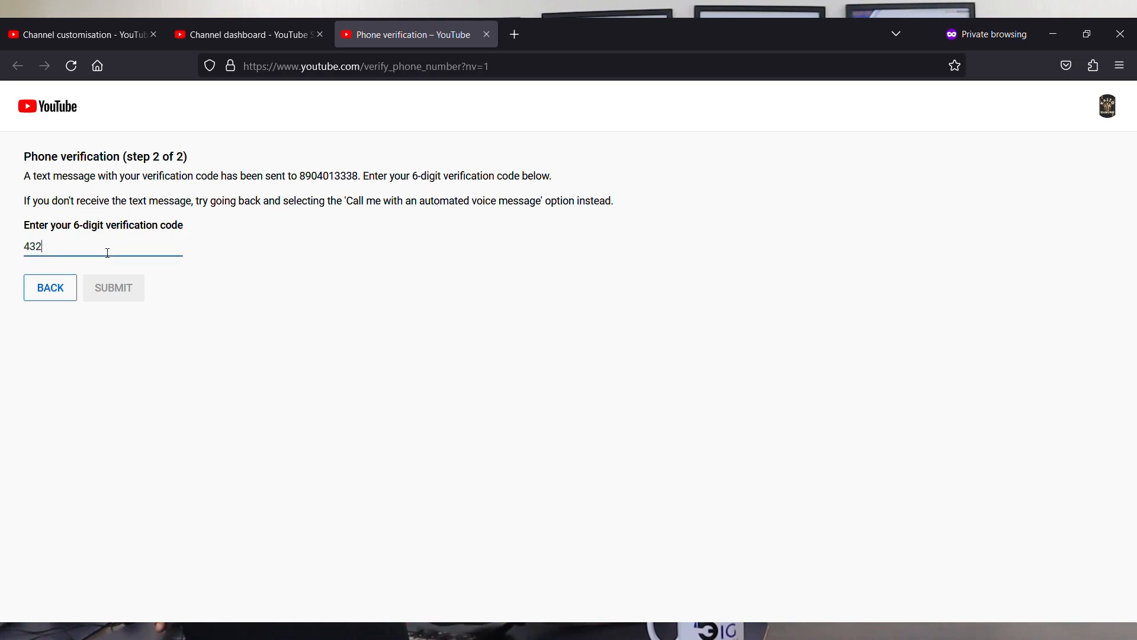
left_click(118, 293)
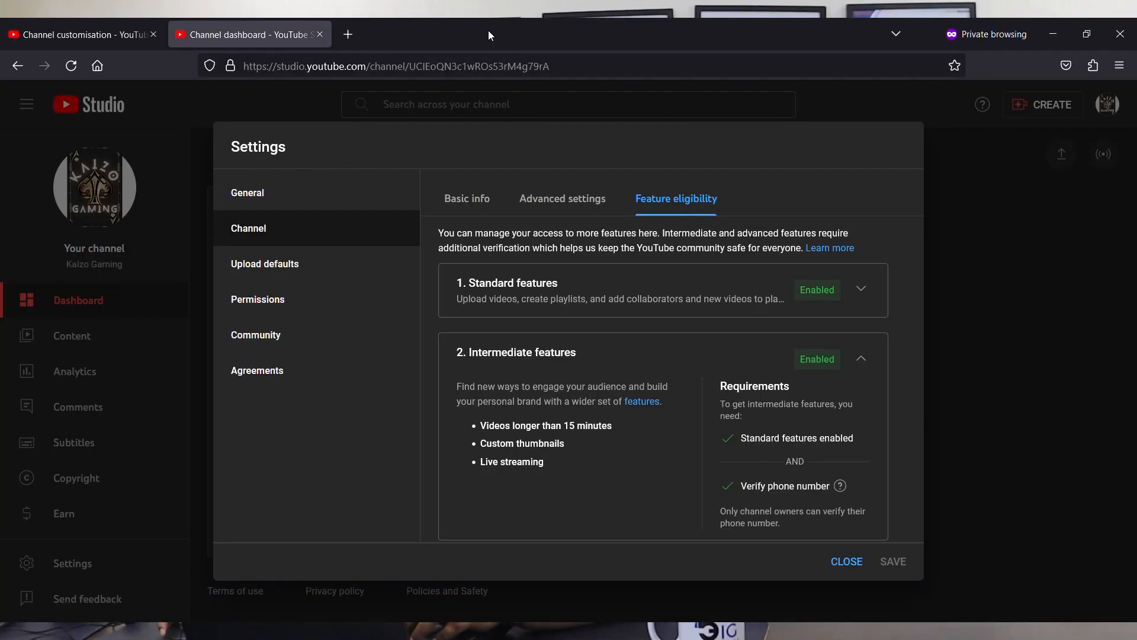
scroll(877, 397, "down", 2)
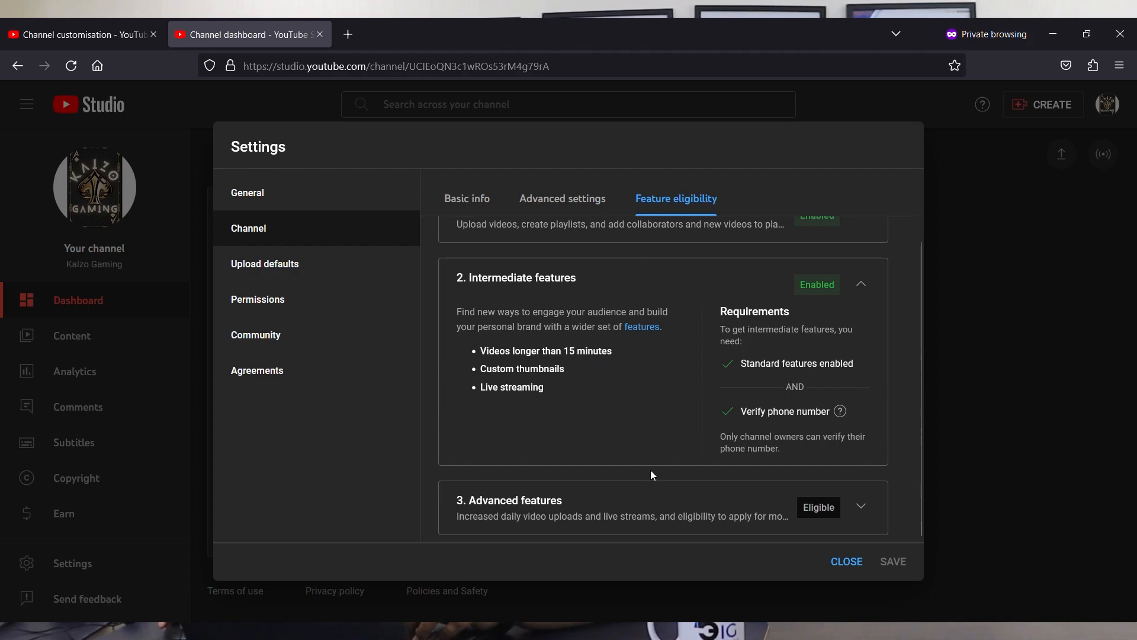
left_click(846, 561)
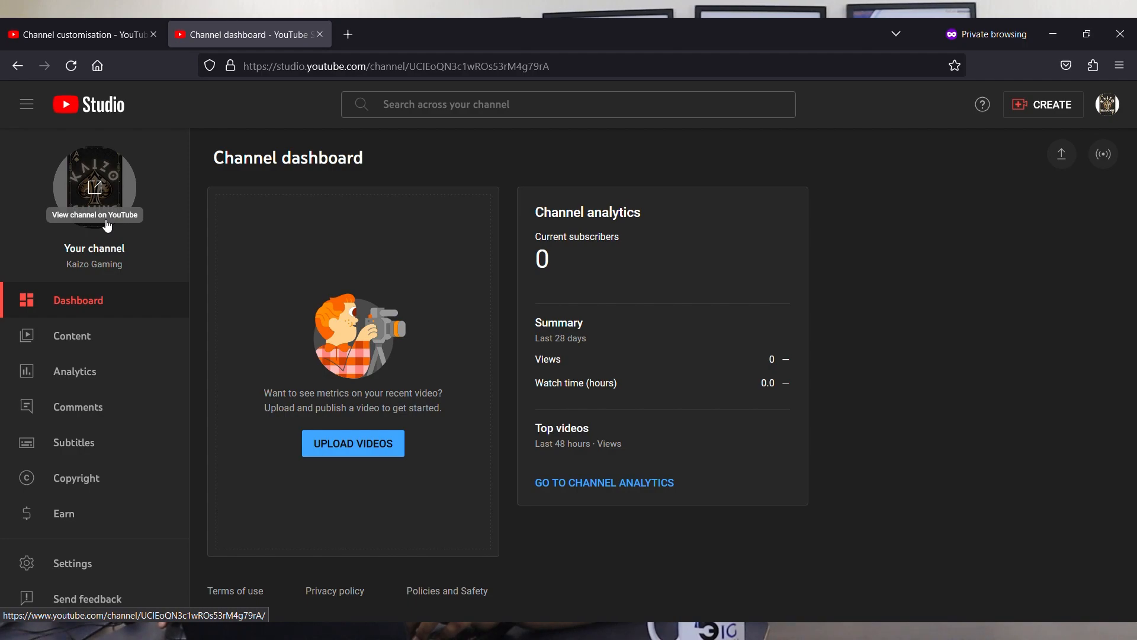
Step: Open the Kaizo Gaming channel's branding customisation and upload the Kaizo Gaming jacket photo as the banner image
left_click(74, 192)
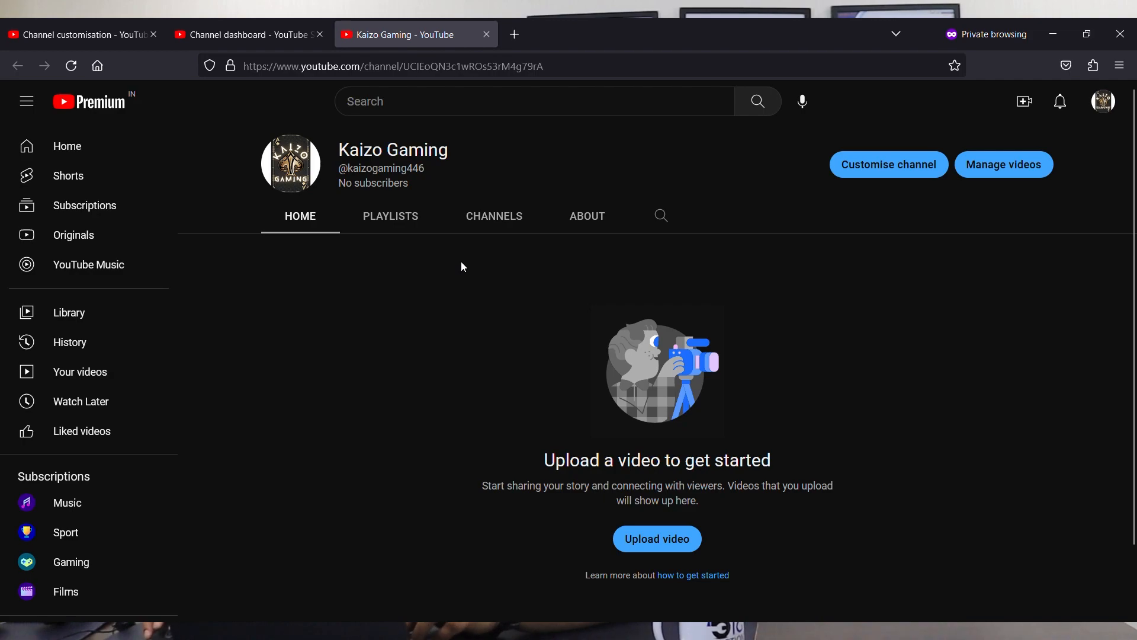
left_click(887, 166)
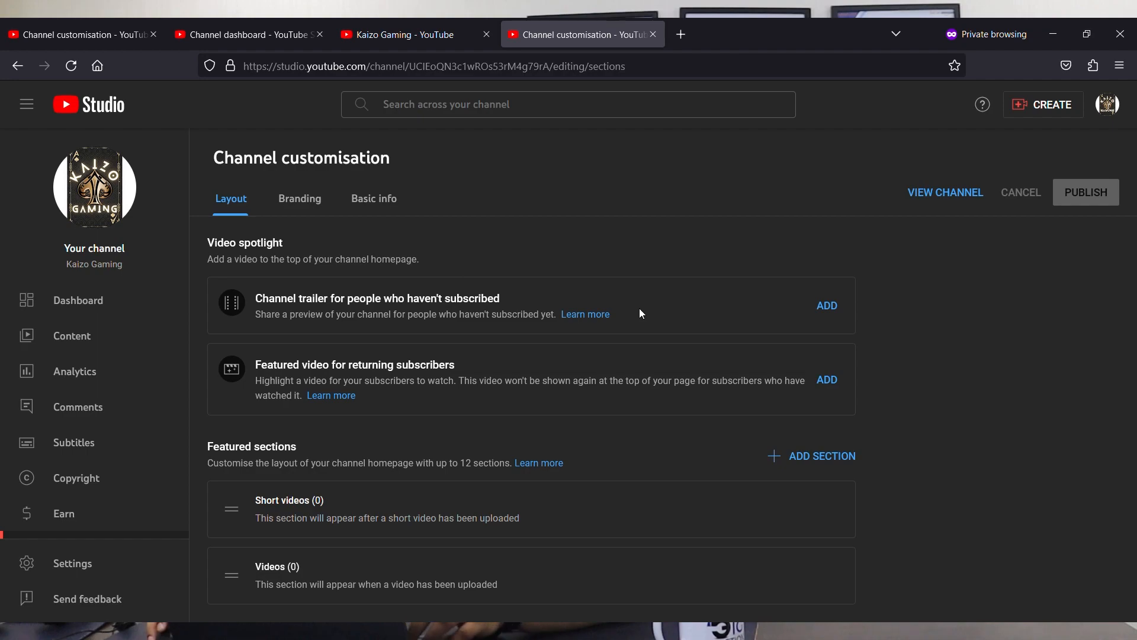
left_click(304, 206)
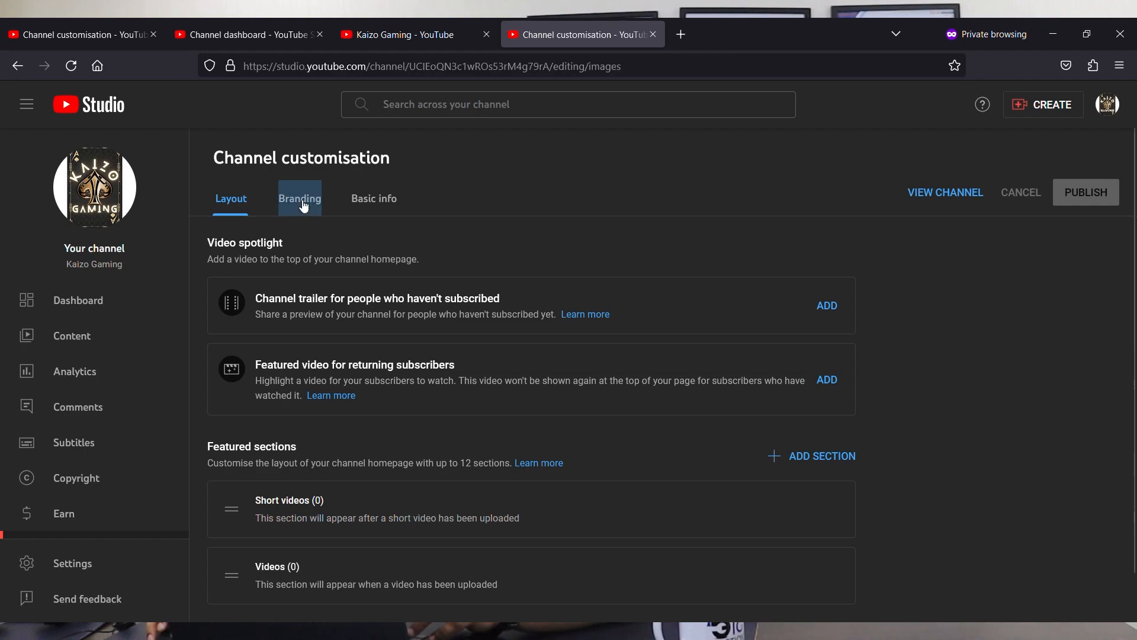
scroll(472, 405, "down", 3)
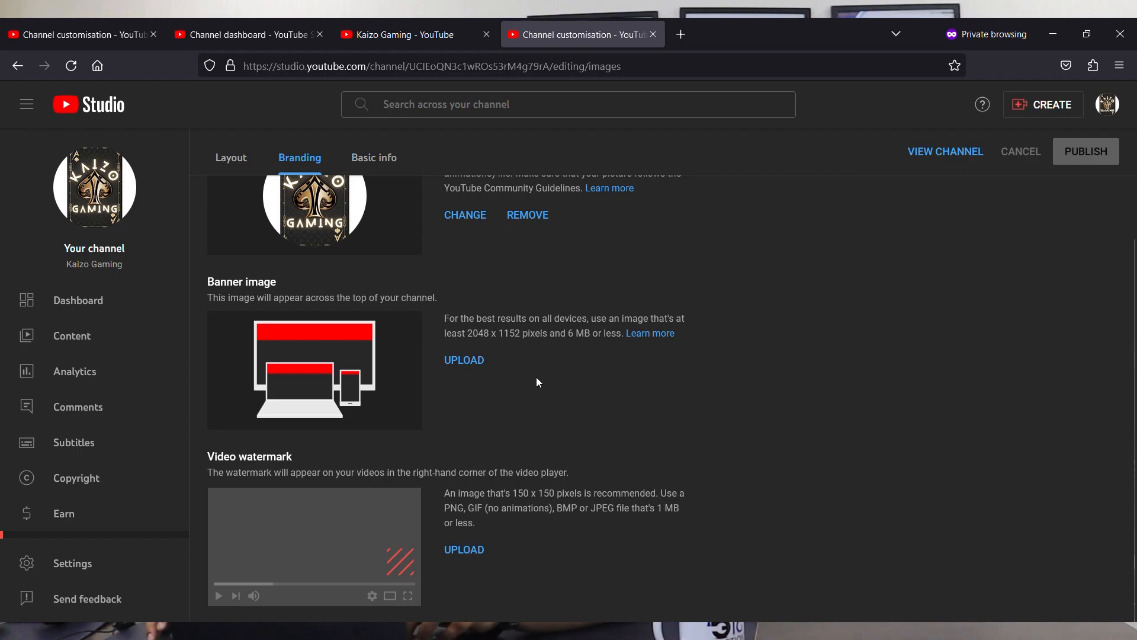
left_click(468, 359)
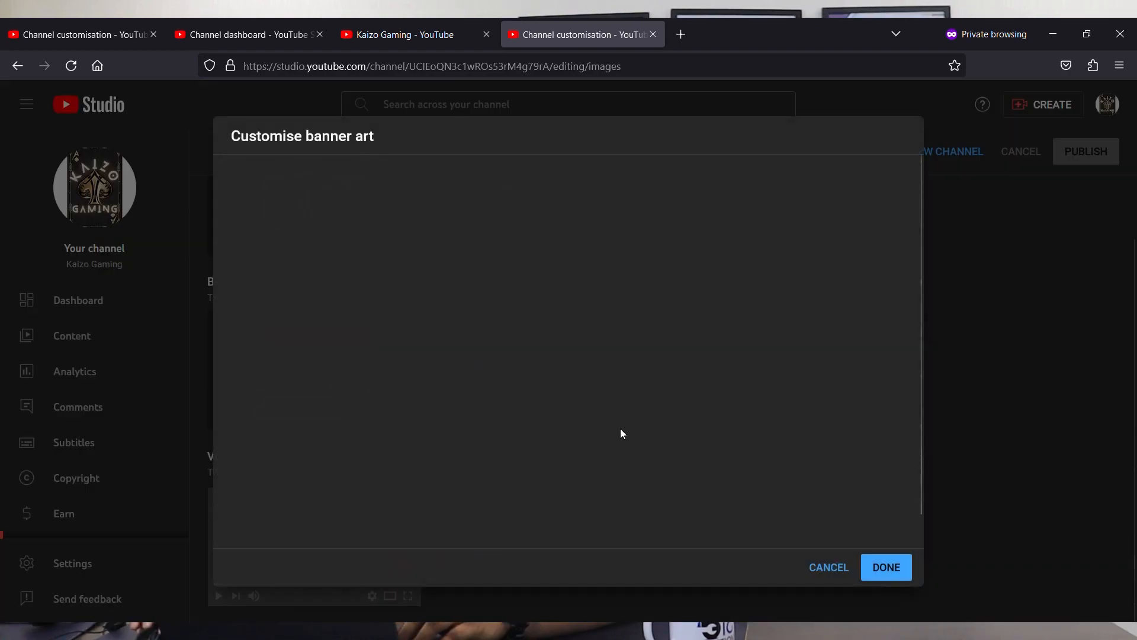
Step: Position the banner crop so the jacket's Kaizo emblem falls in the area viewable on all devices, and accept it
left_click_drag(664, 414, 653, 461)
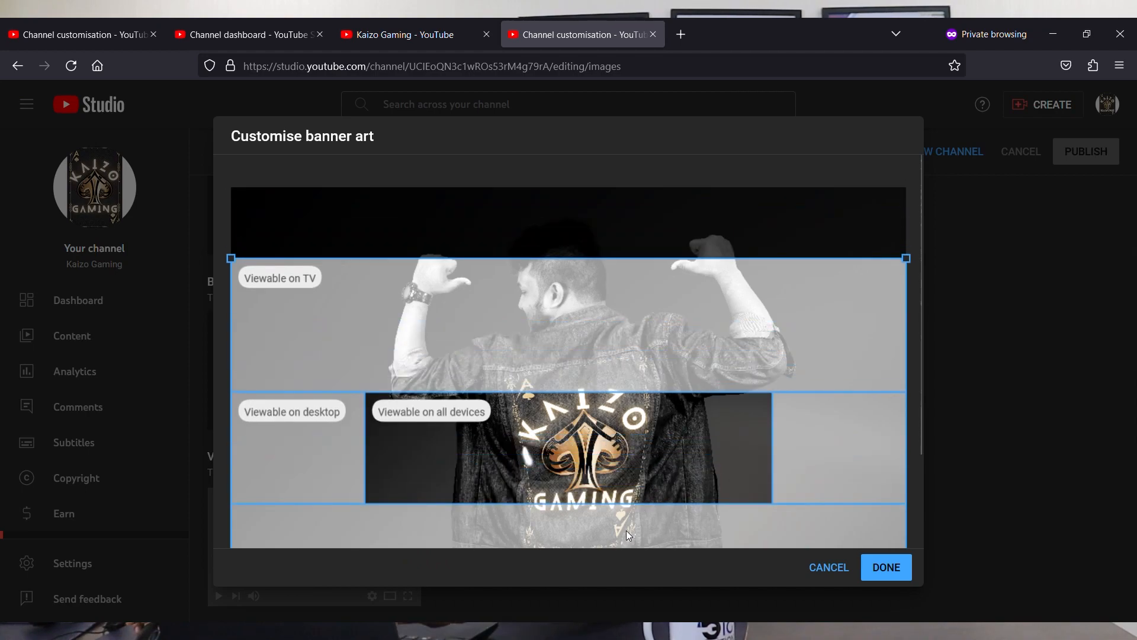
left_click_drag(627, 531, 641, 439)
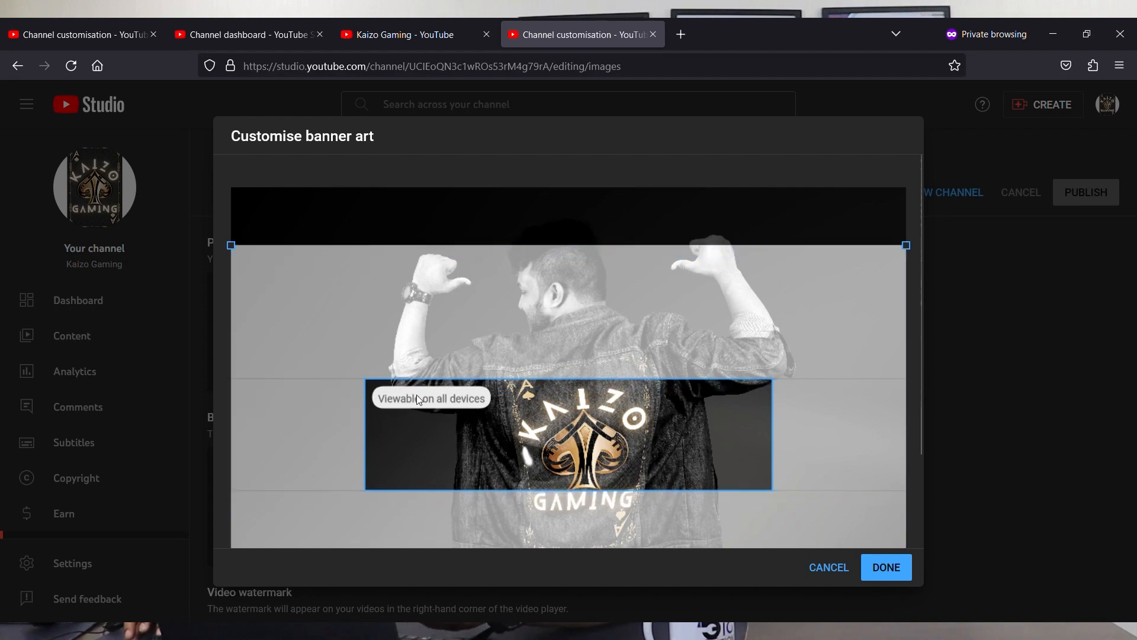
left_click(898, 570)
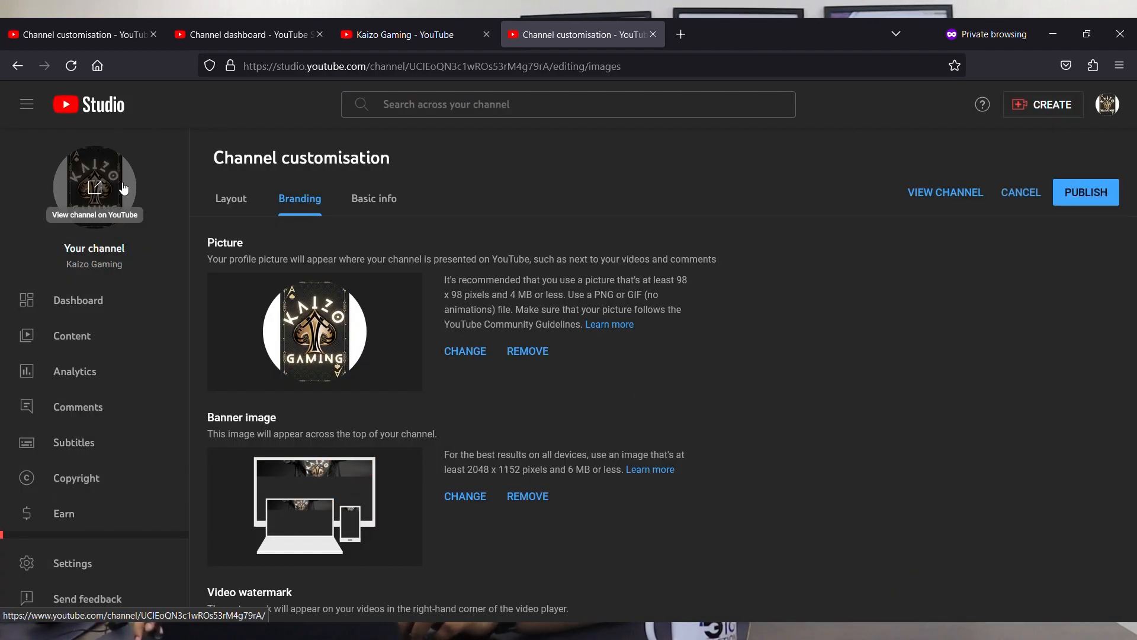
Step: Review the Kaizo Gaming channel's About page and its basic info, including handle, description and channel URL
left_click(95, 187)
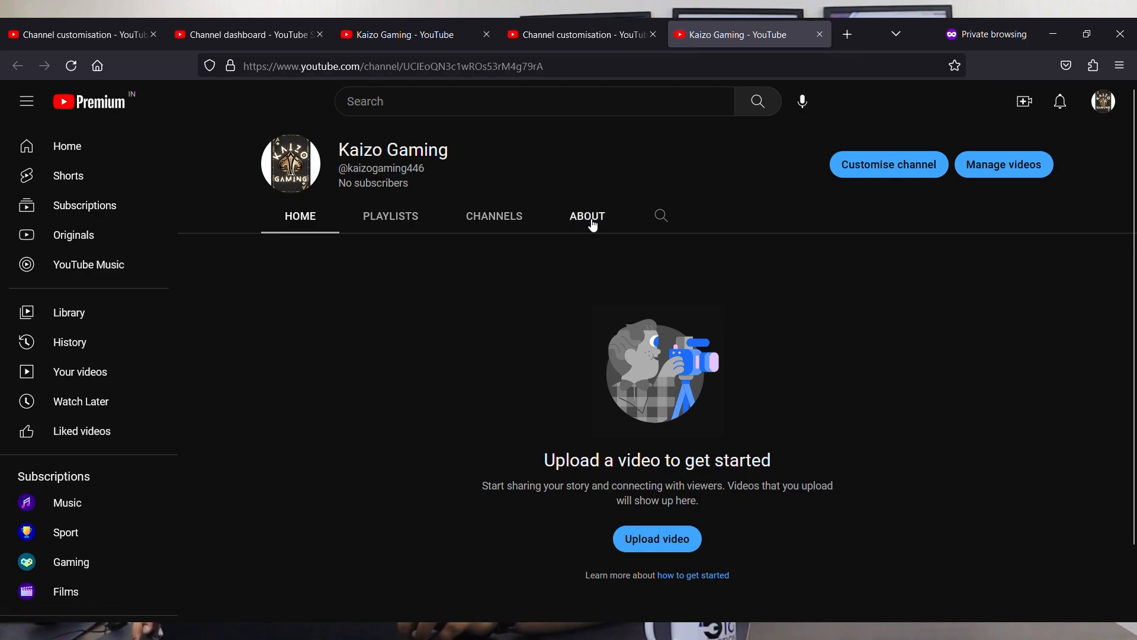
left_click(592, 224)
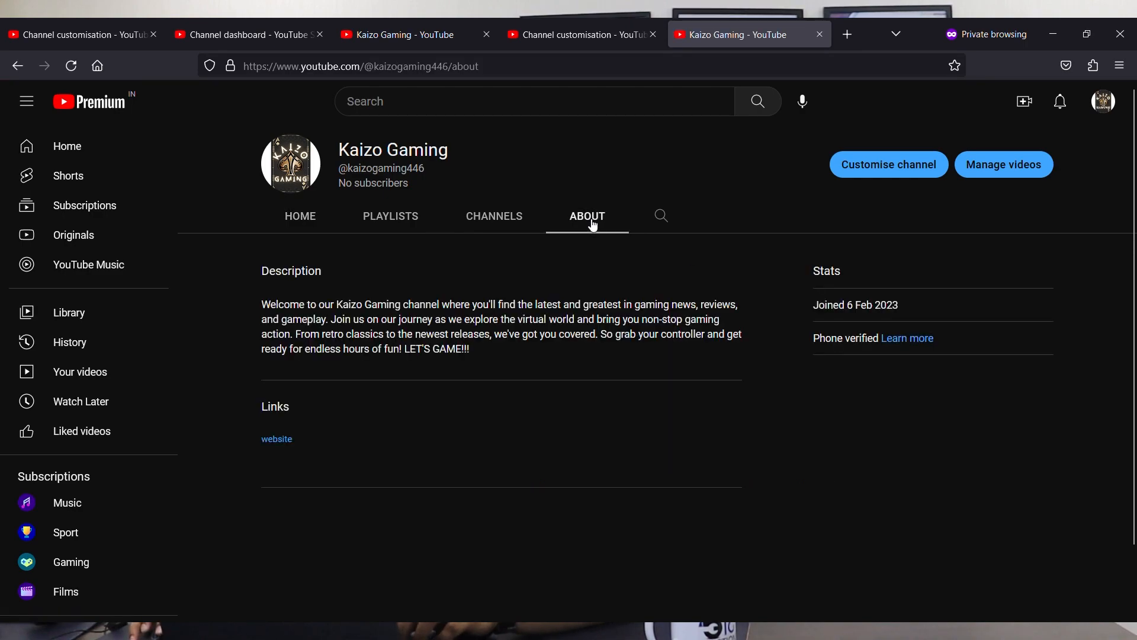
left_click(888, 164)
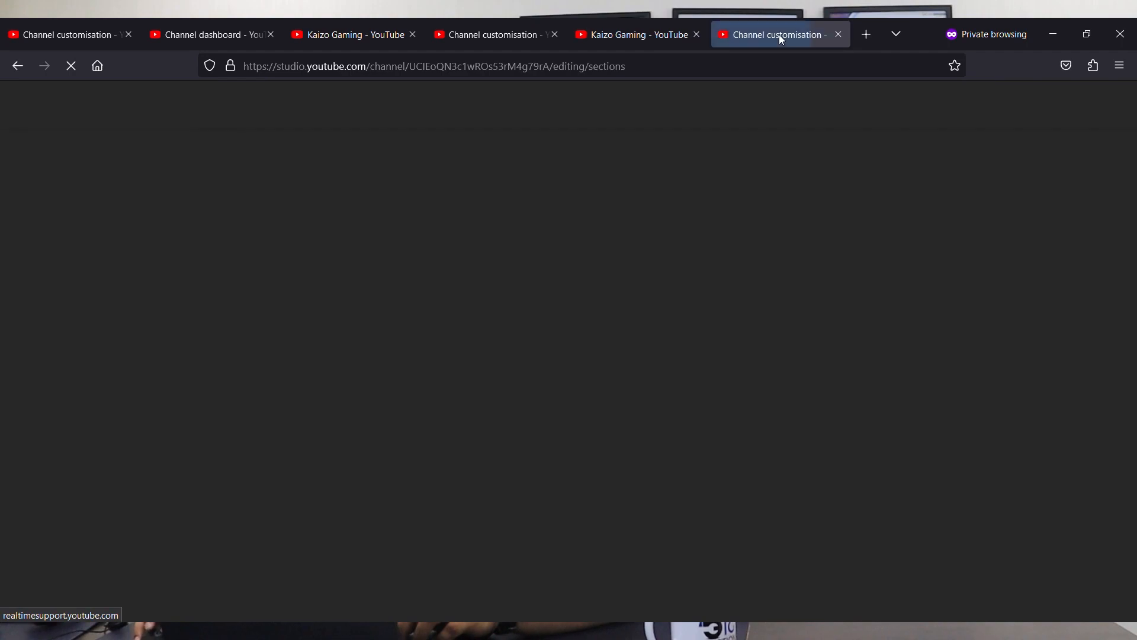
left_click(386, 208)
scroll(804, 443, "down", 1)
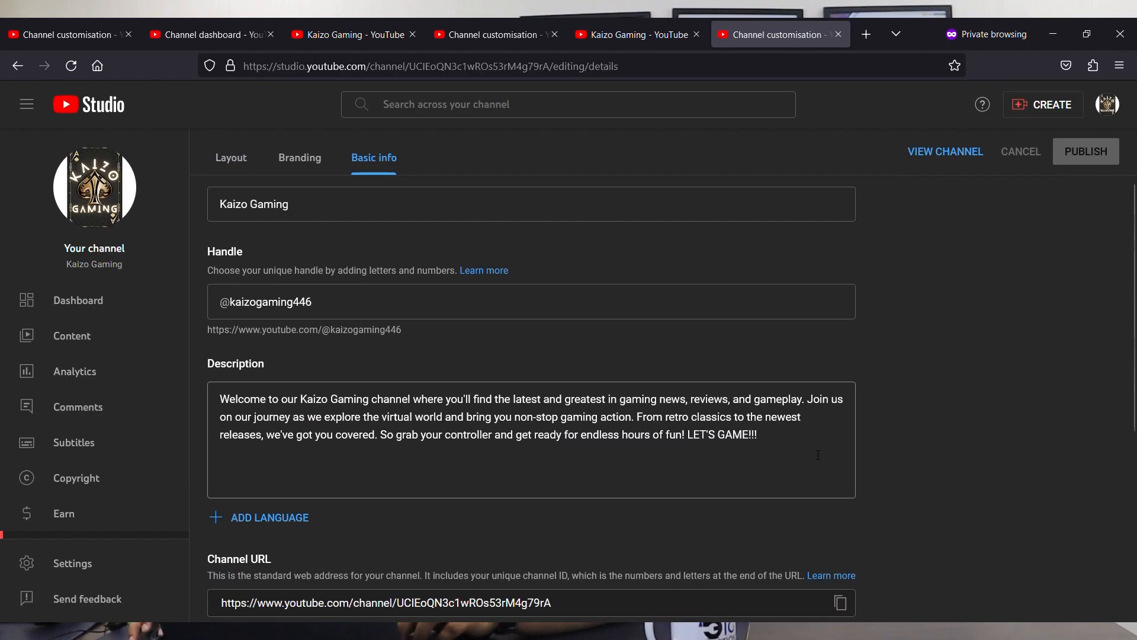
scroll(819, 455, "down", 6)
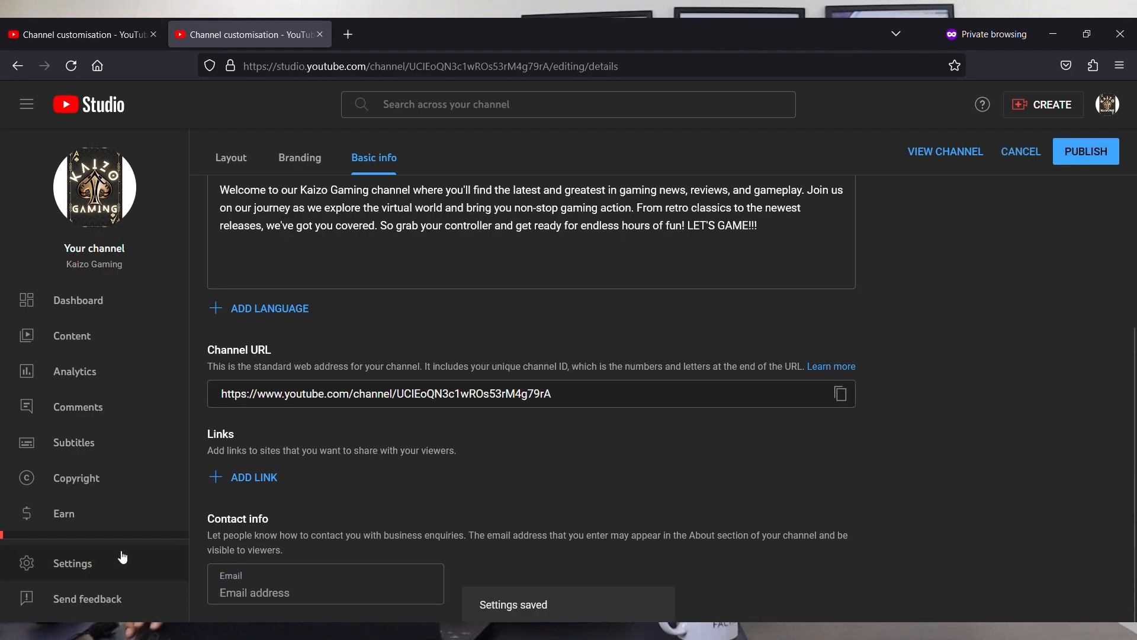
Step: Set the channel's country of residence to India in the channel settings and save
left_click(122, 557)
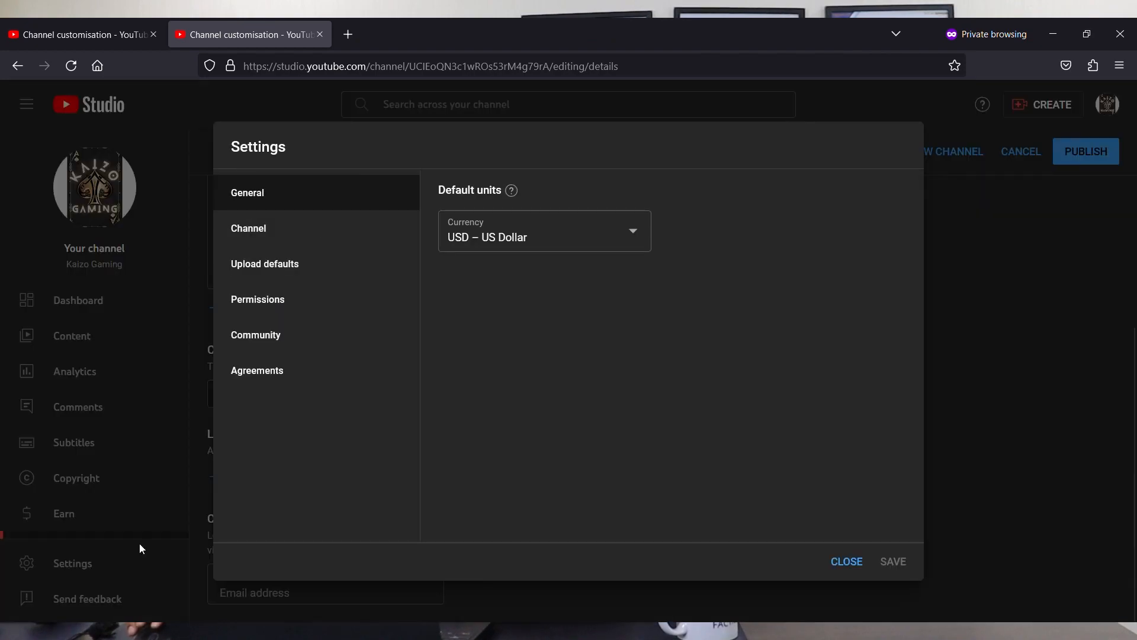
left_click(279, 225)
left_click(542, 256)
scroll(543, 256, "down", 12)
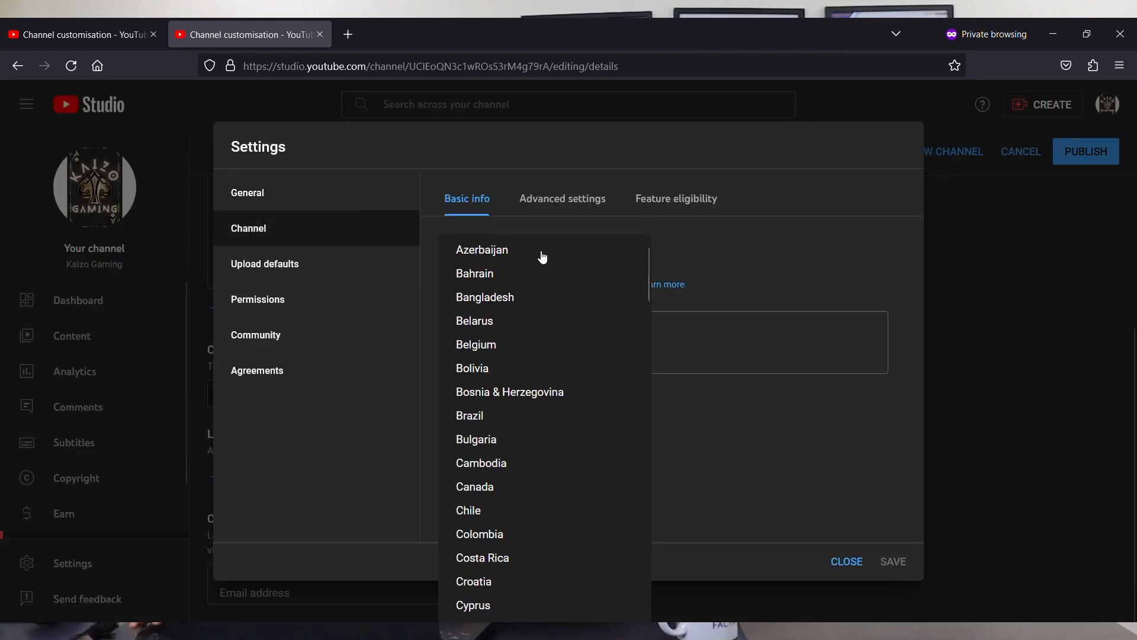
scroll(543, 256, "down", 2)
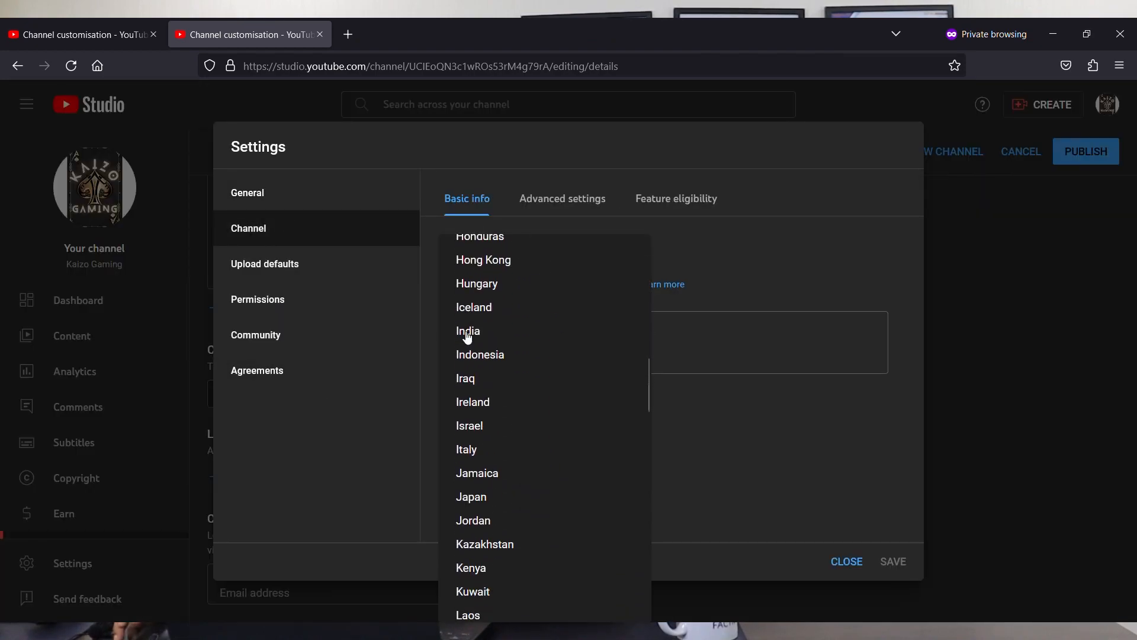
left_click(470, 333)
left_click(902, 563)
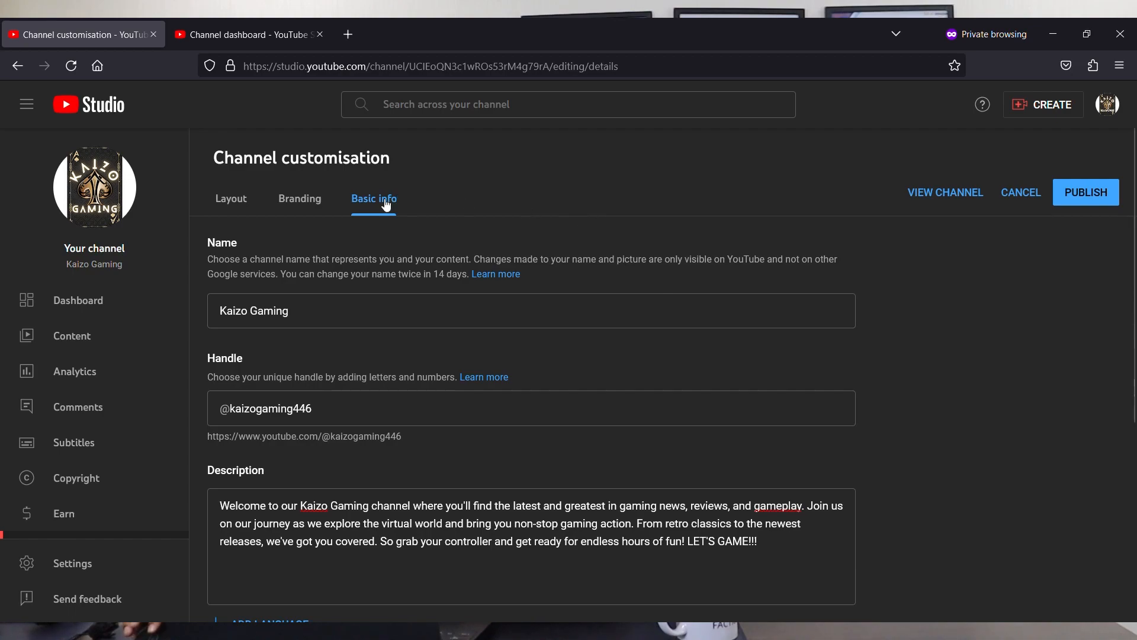
Step: Upload the circular K logo as the channel's video watermark and accept its full crop
left_click(304, 205)
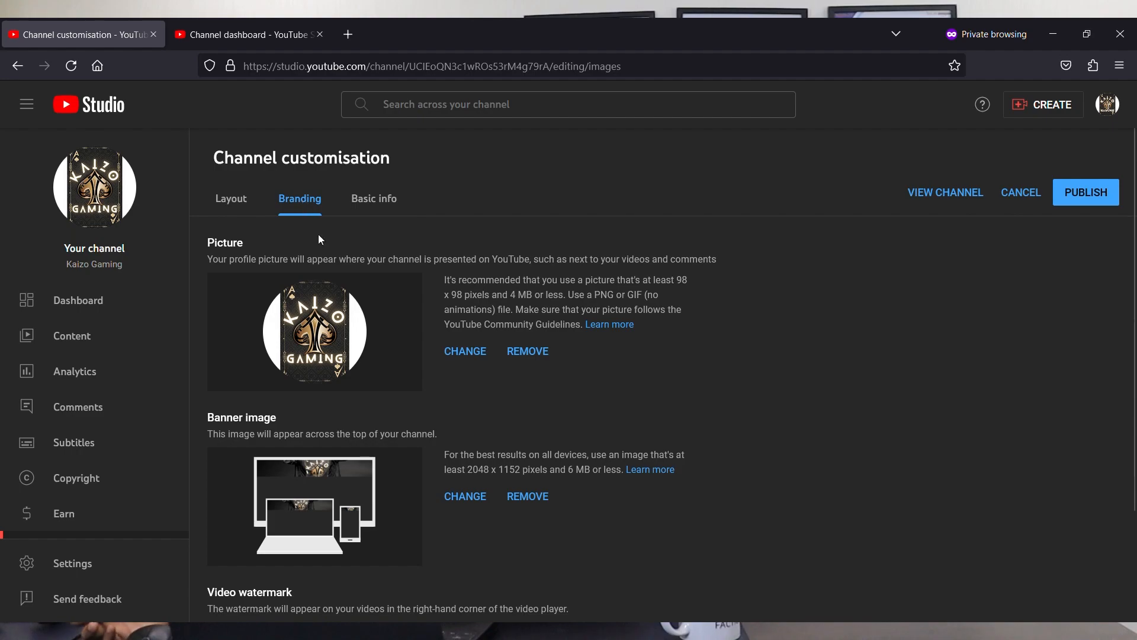
scroll(342, 354, "down", 3)
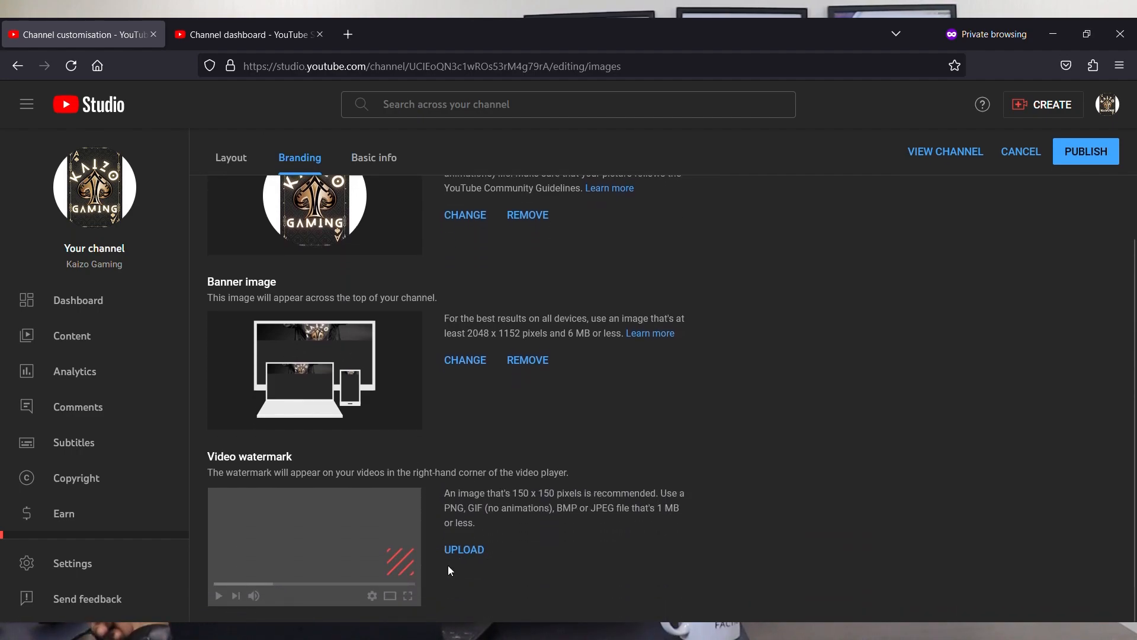
left_click(473, 550)
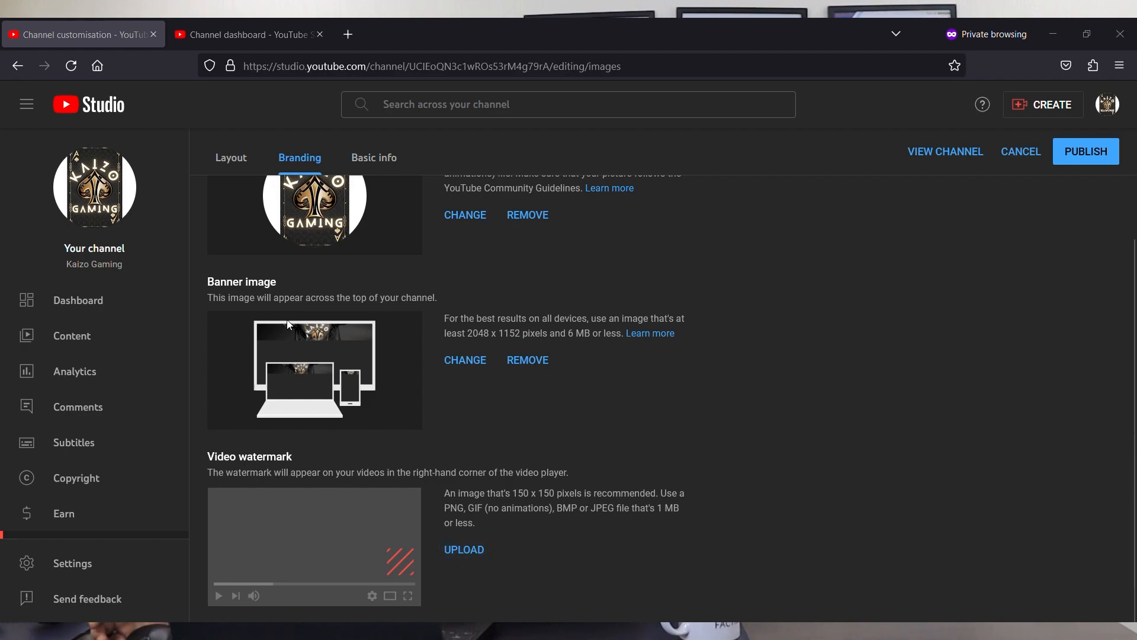
left_click(527, 455)
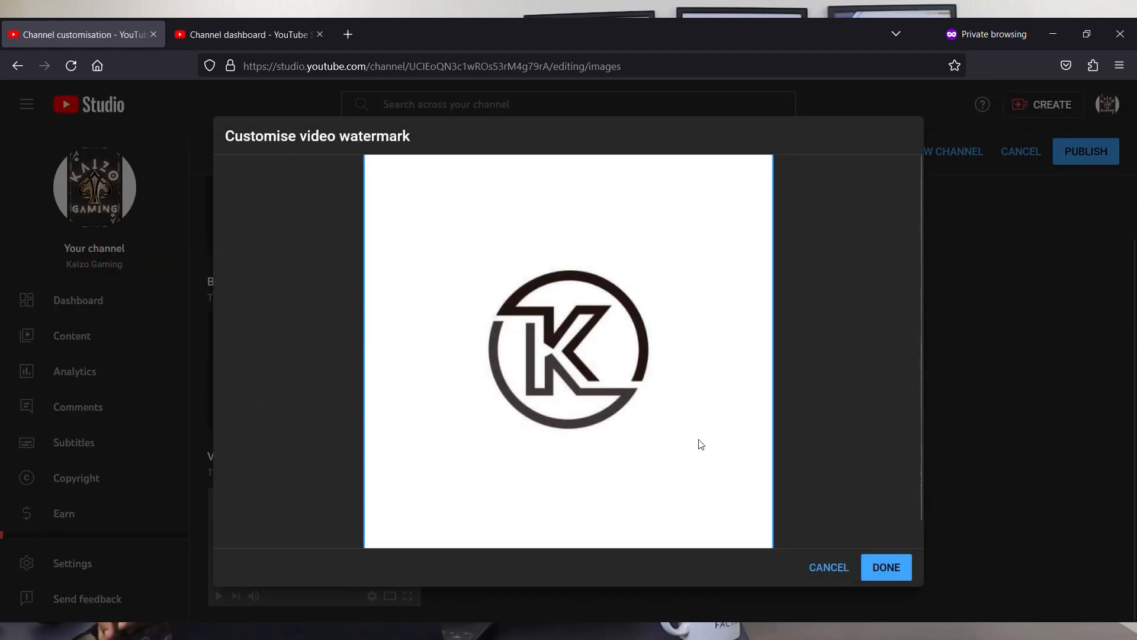
left_click(887, 568)
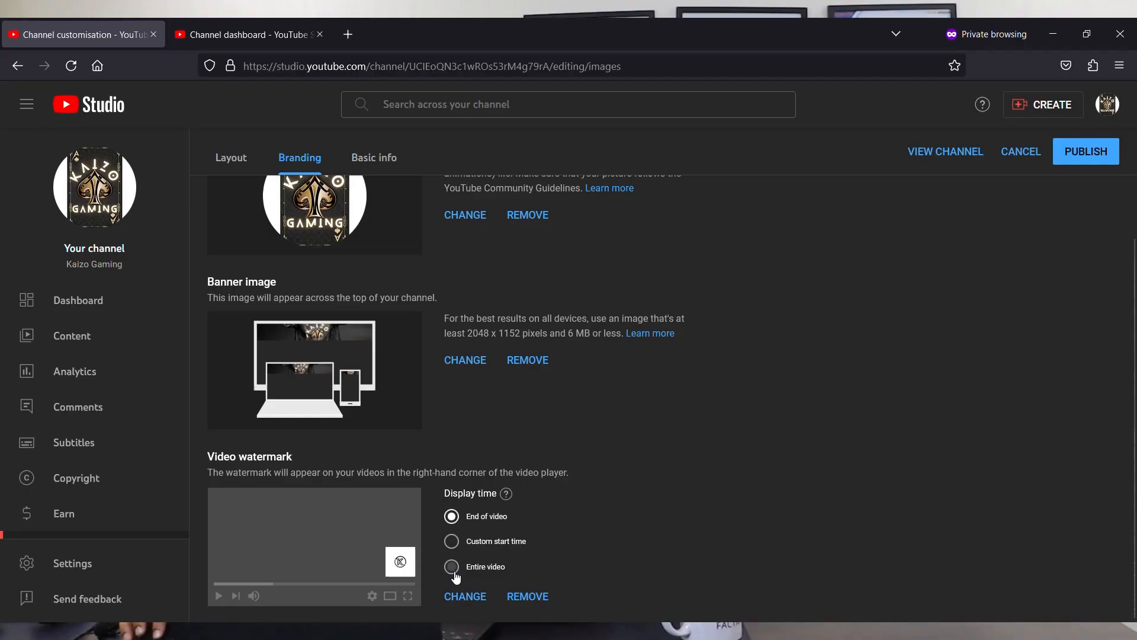
Step: Try the watermark's display time options and set it to a custom start time of 00:05
left_click(452, 570)
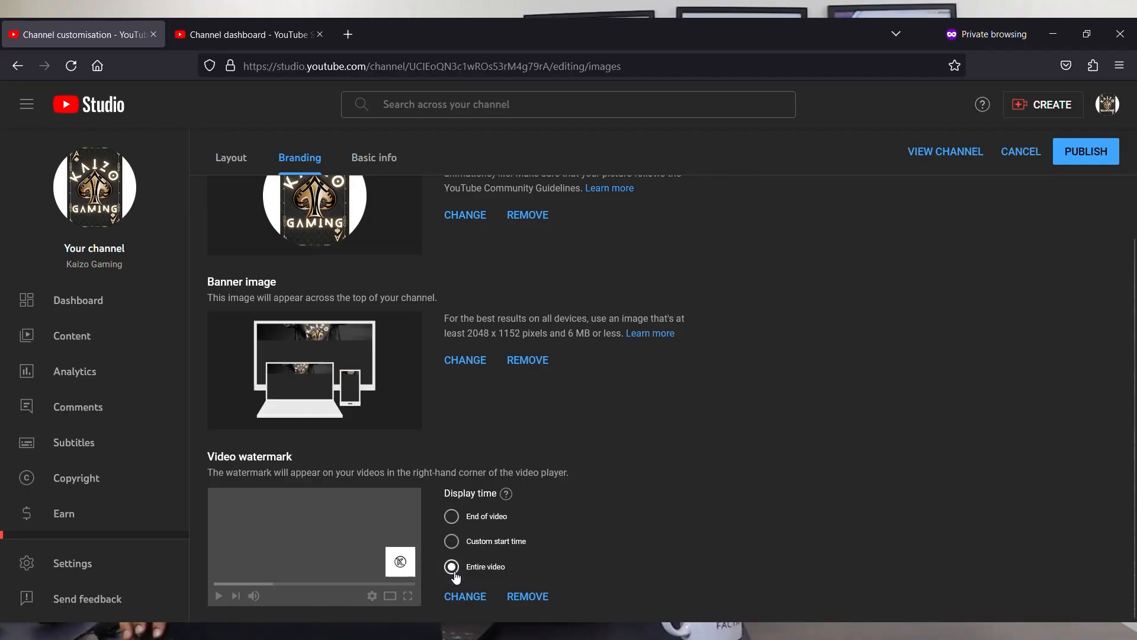
left_click(452, 542)
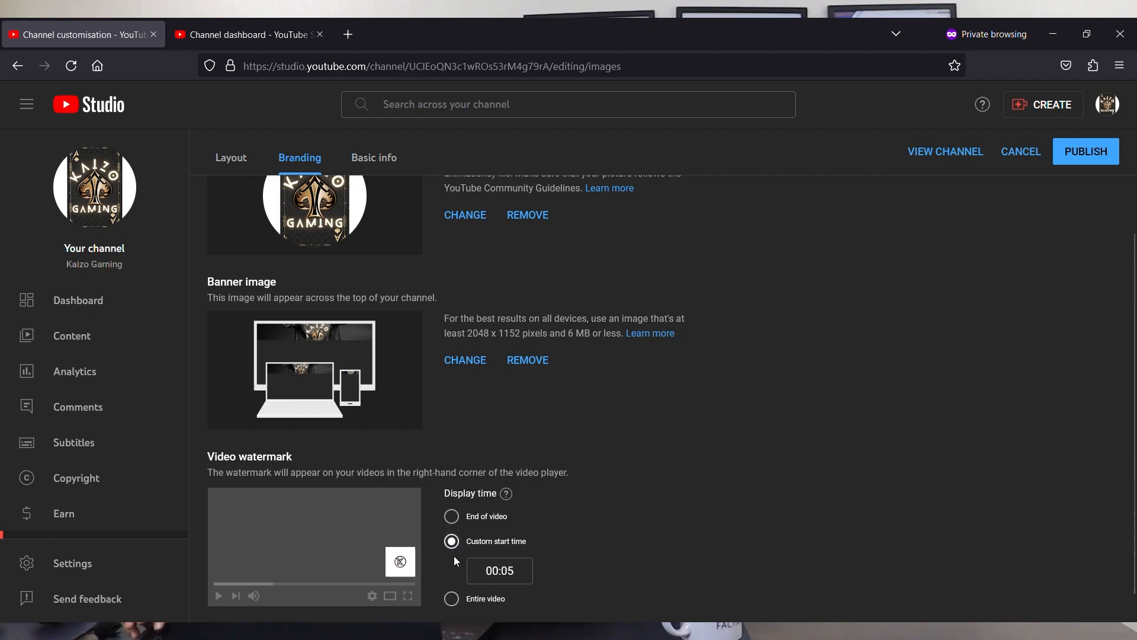
left_click(450, 517)
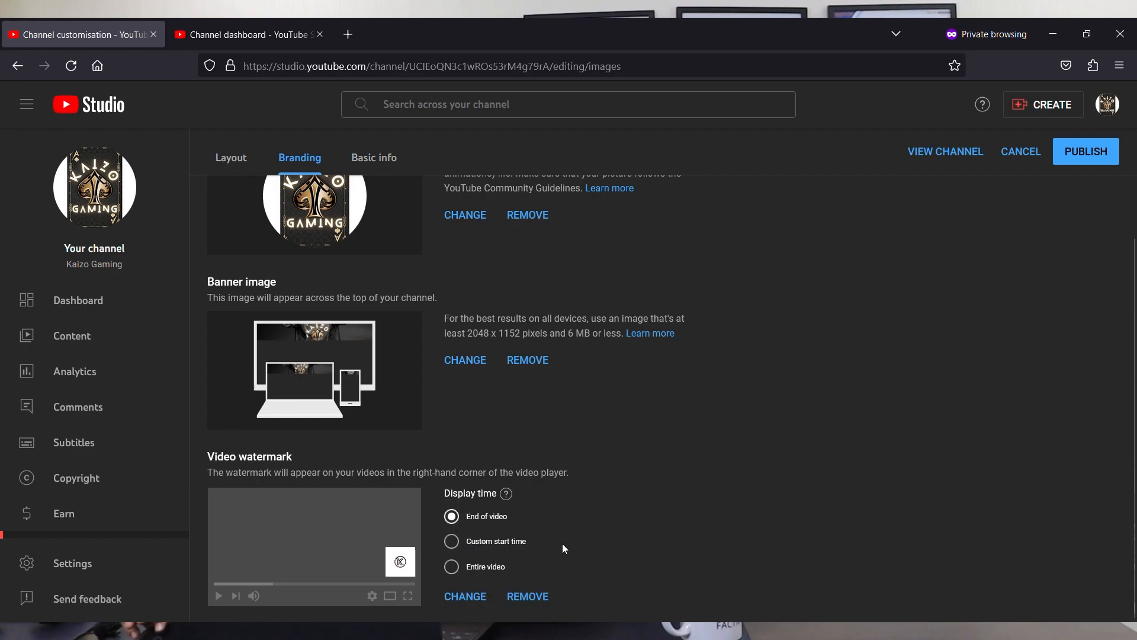
left_click(452, 541)
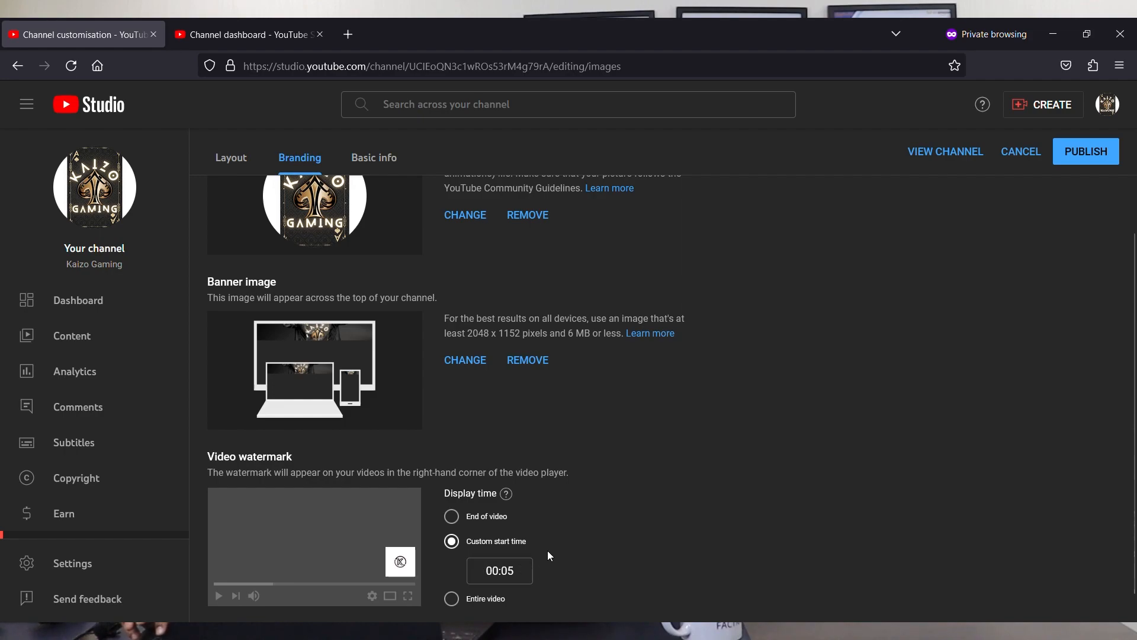
scroll(533, 557, "down", 1)
Step: Add the keywords Kaizo Gaming and Gaming Video to the channel's basic info in the channel settings
left_click(168, 561)
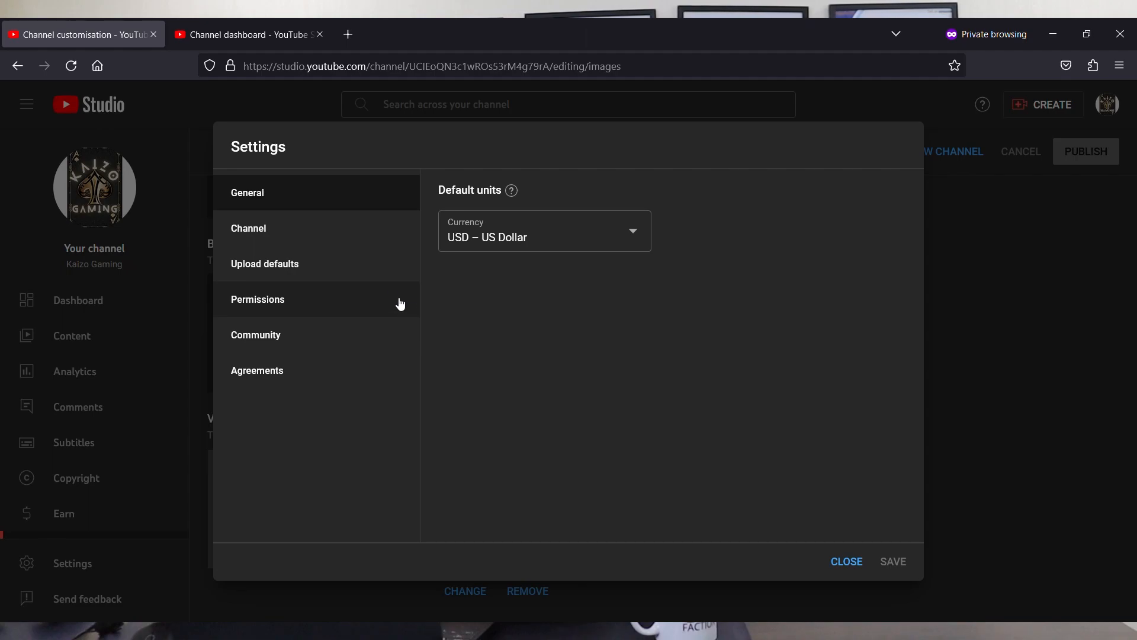
left_click(377, 236)
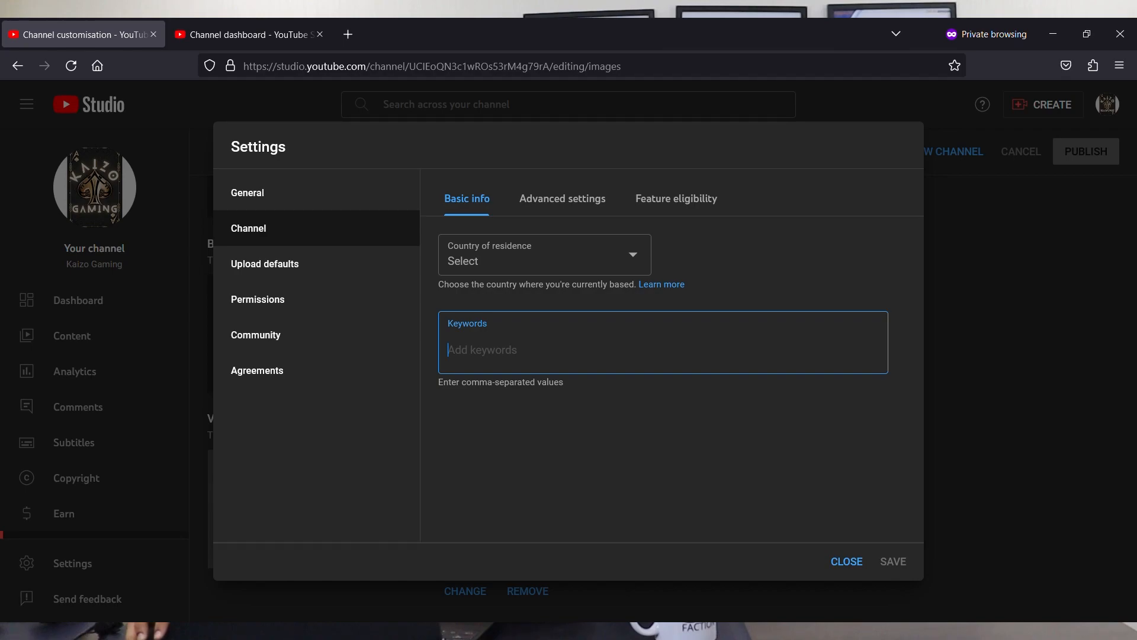
type("Kaizo Gaming")
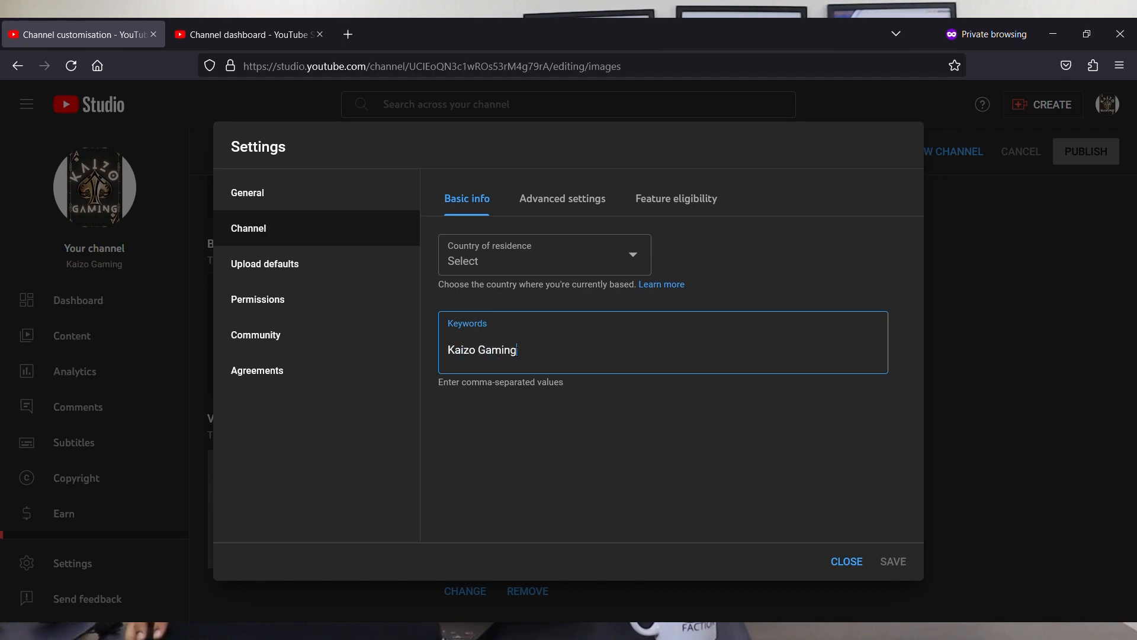
key("Return")
type("Gaming Video")
key("Return")
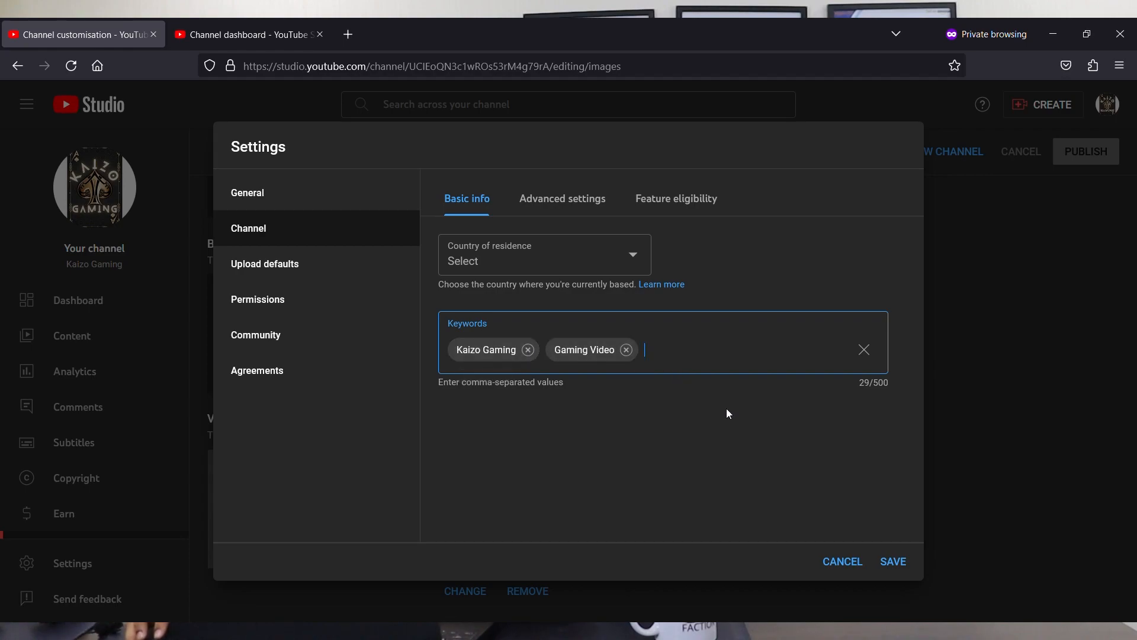
Step: Add the keywords video marketing, youtube for business, video editing, filming on iphone and filming on android to the channel
type("video marketing")
key("Return")
type("your")
key("BackSpace")
type("tube for business")
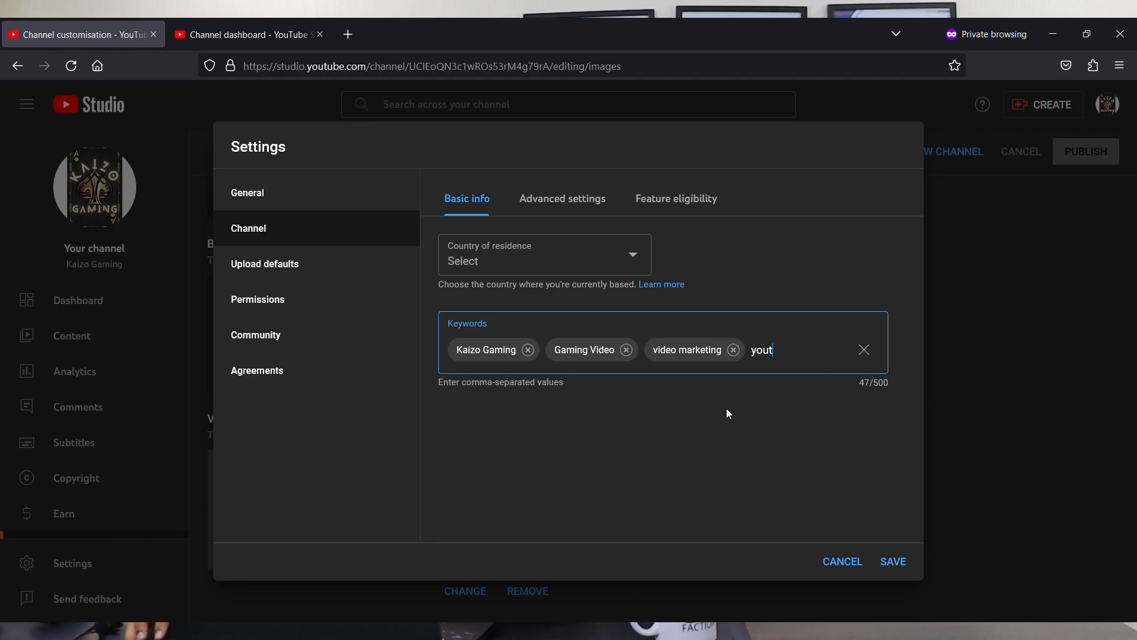
key("Return")
type("video editing")
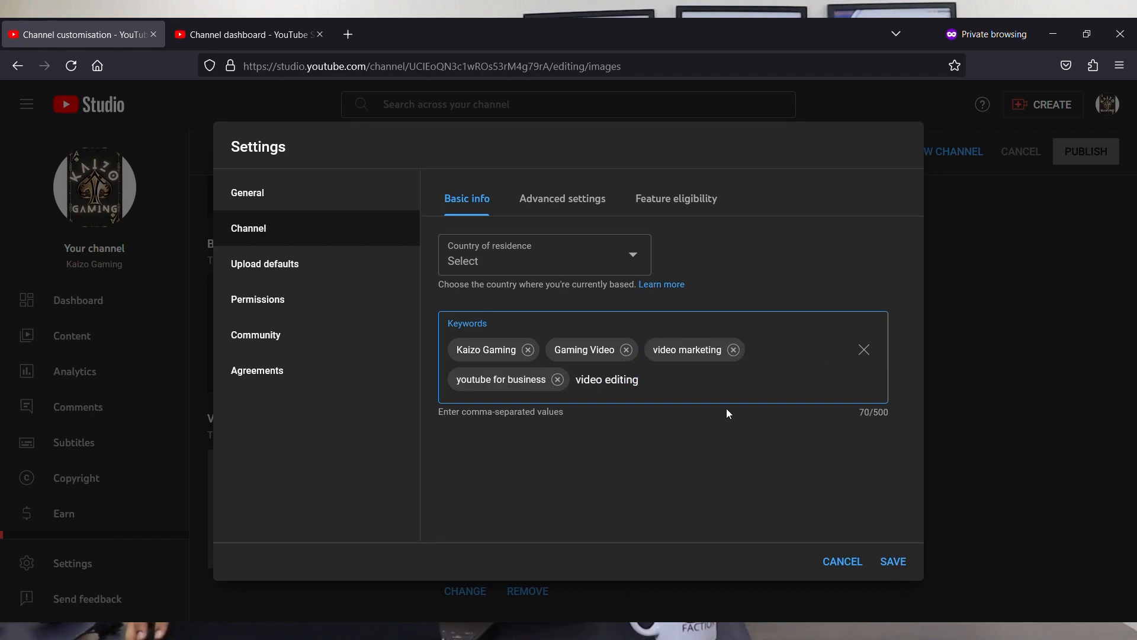
key("Return")
type("filming on iphone")
key("Return")
type("filming on android")
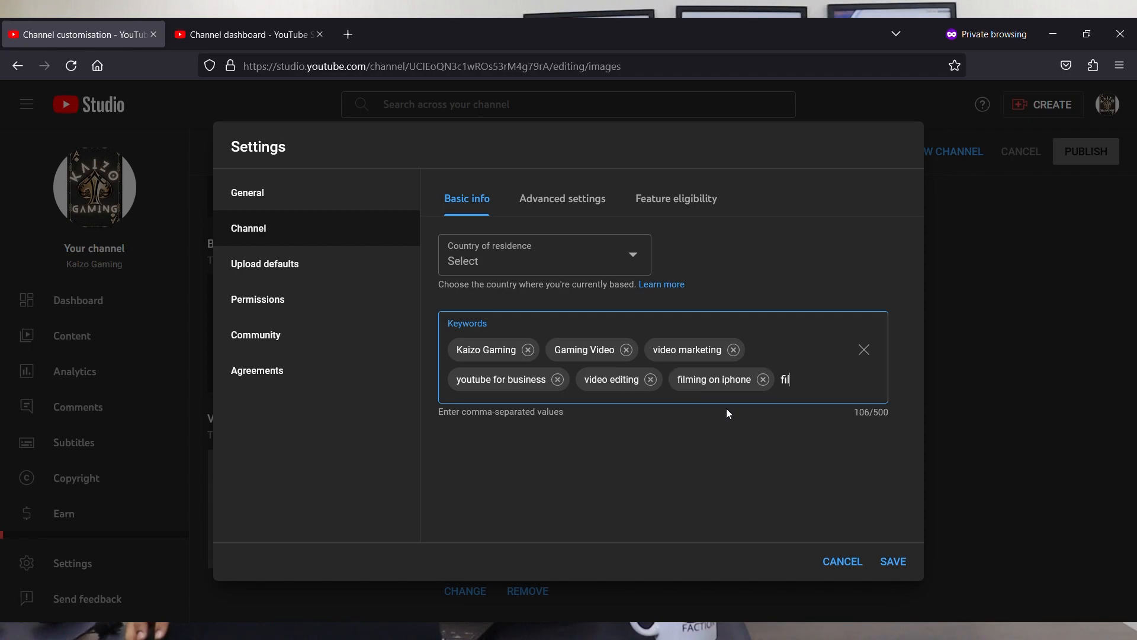
key("Return")
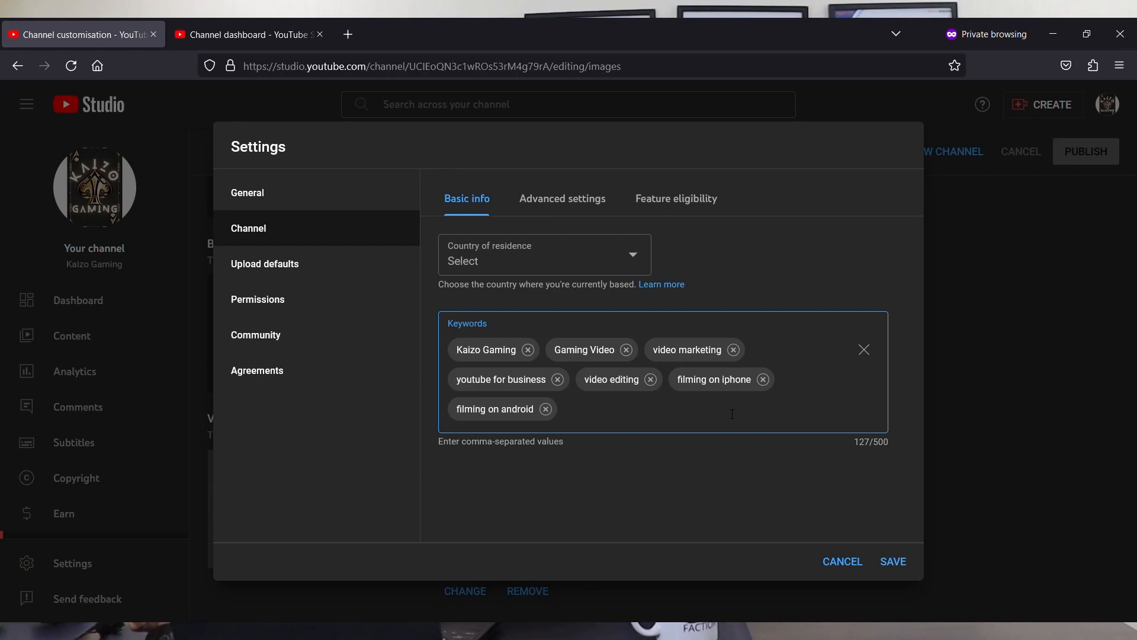
Step: Remove the channel keywords filming on android, filming on iphone, video editing, youtube for business and video marketing
left_click(546, 408)
left_click(763, 379)
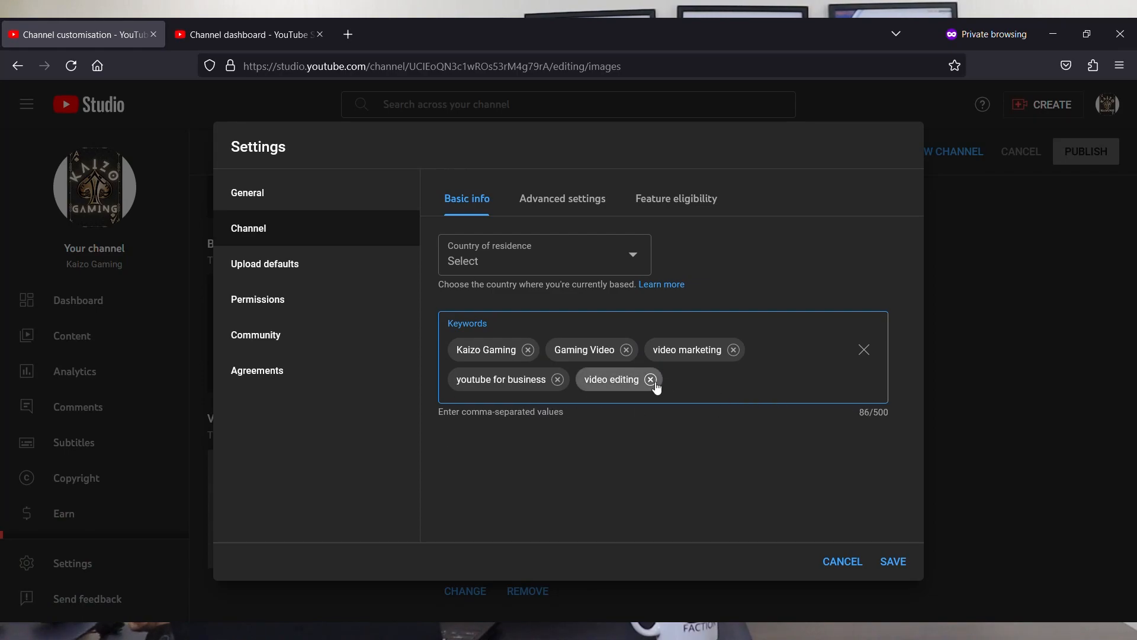
left_click(651, 379)
left_click(558, 379)
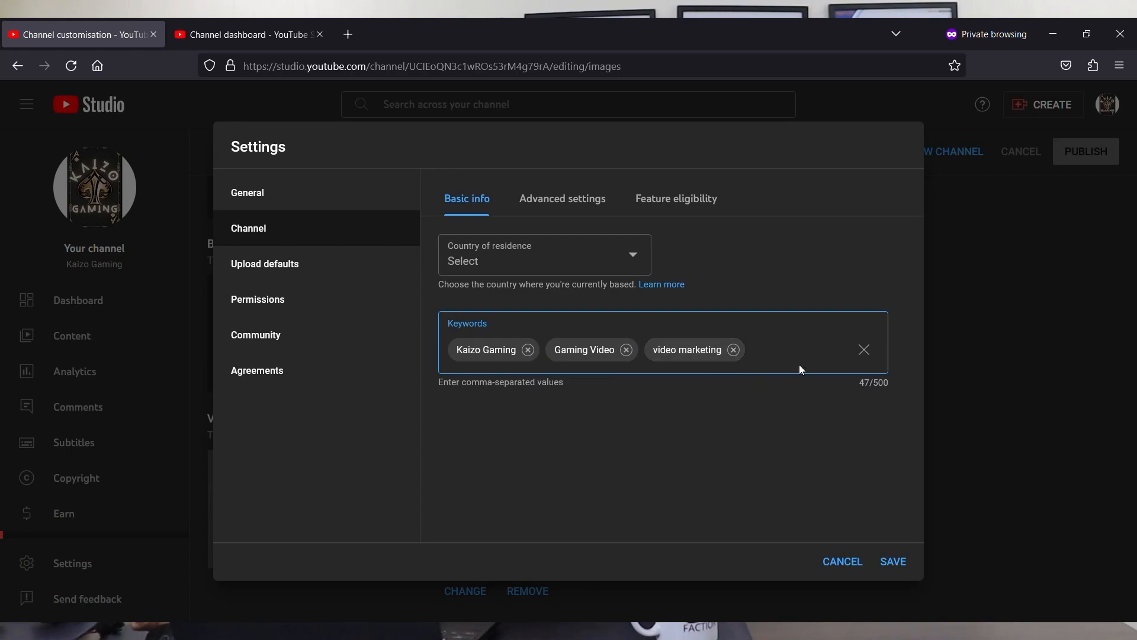
left_click(733, 350)
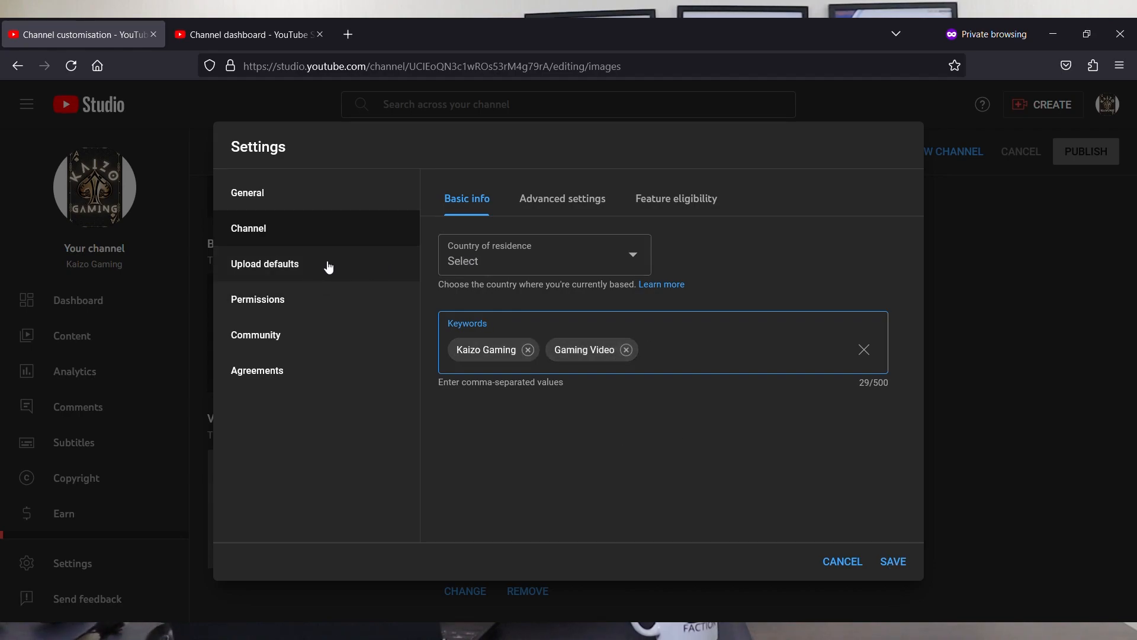
Step: Look over the default title and description fields for uploads and set the default visibility to Private
left_click(367, 266)
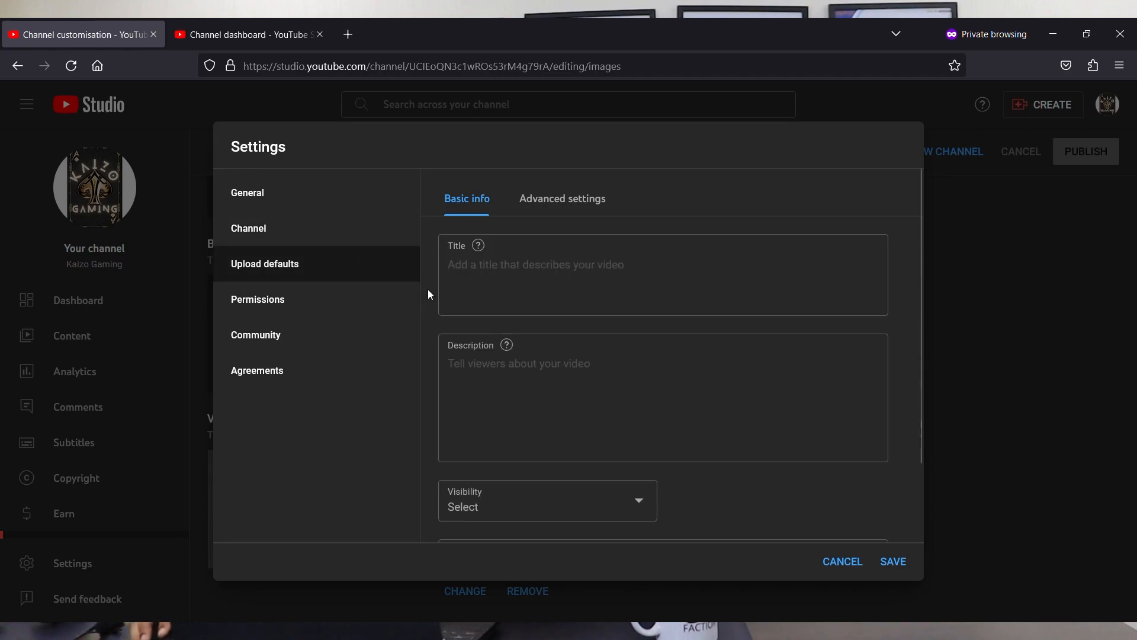
left_click(494, 274)
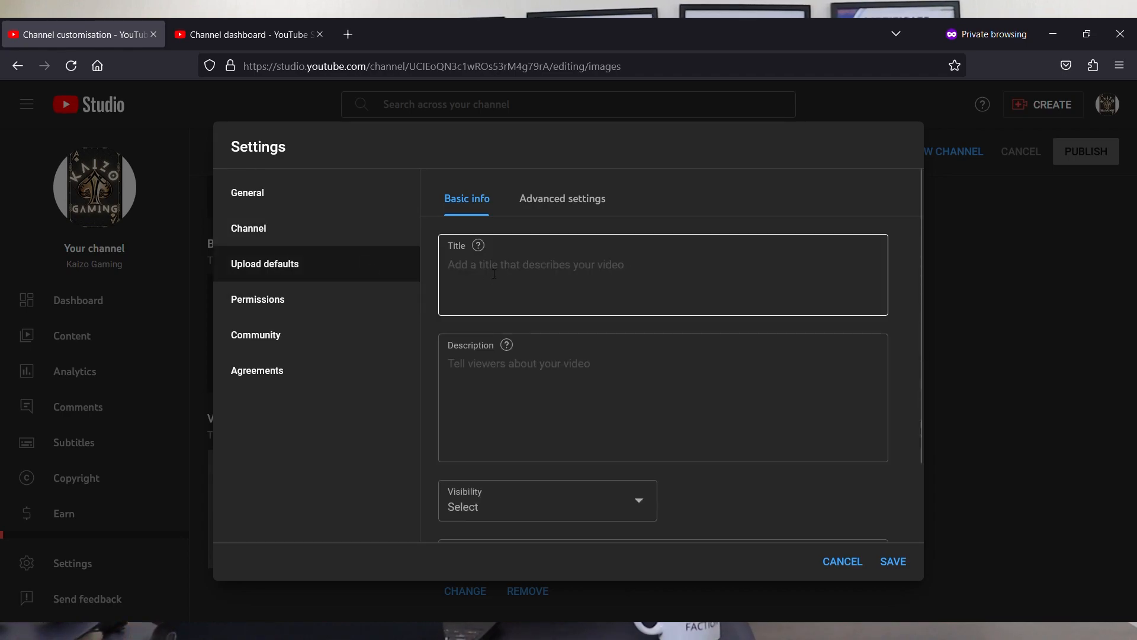
left_click(494, 273)
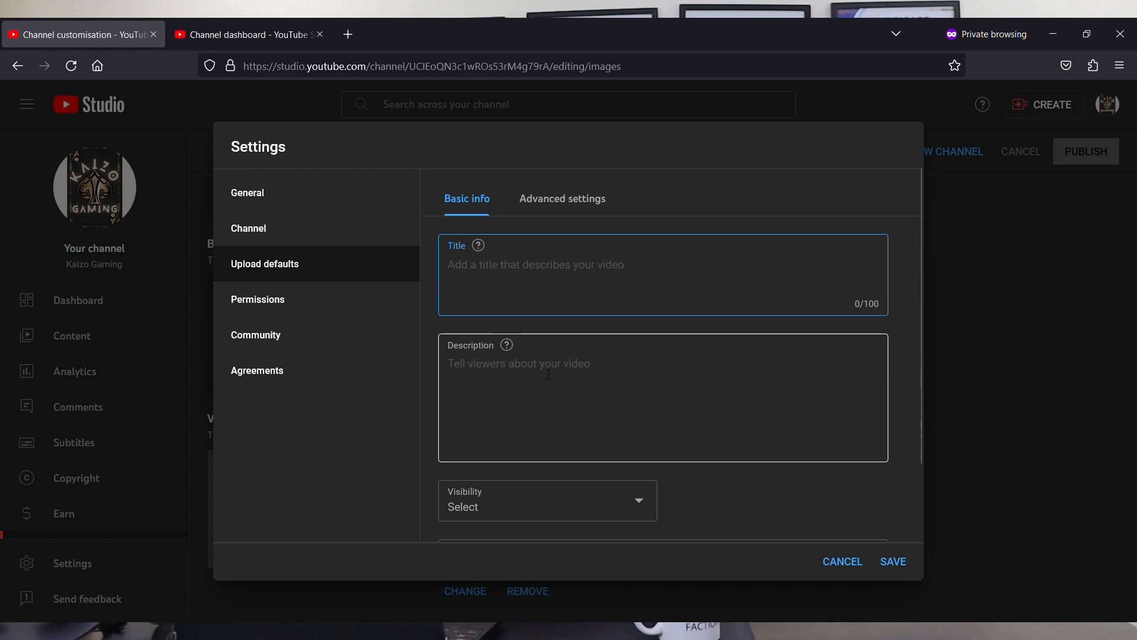
left_click(589, 378)
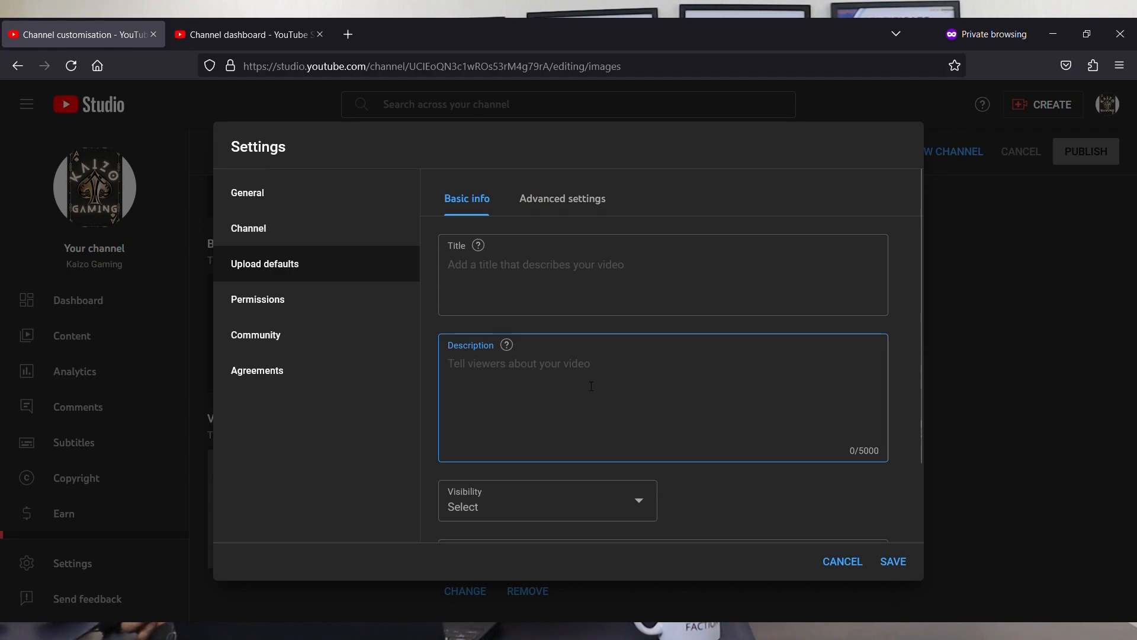
scroll(589, 385, "down", 2)
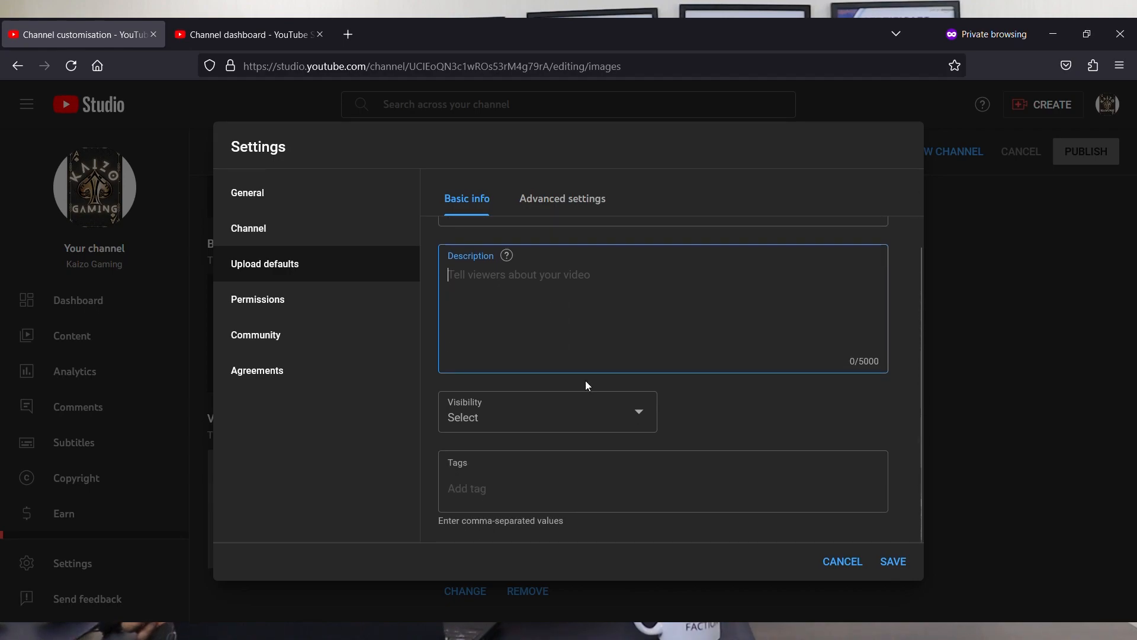
left_click(643, 414)
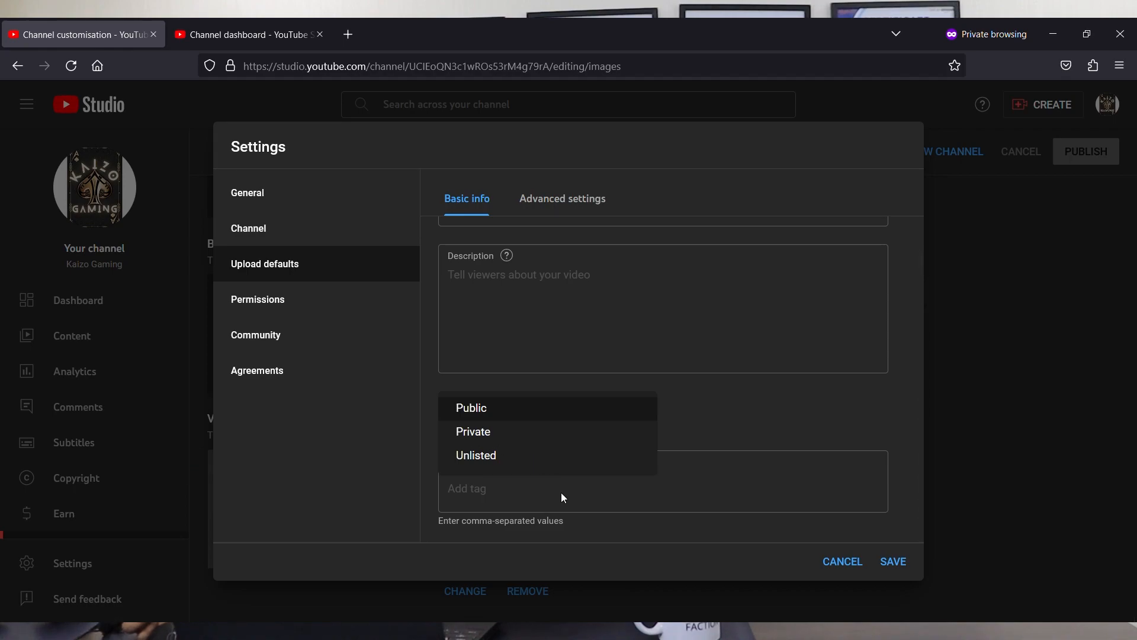
left_click(489, 434)
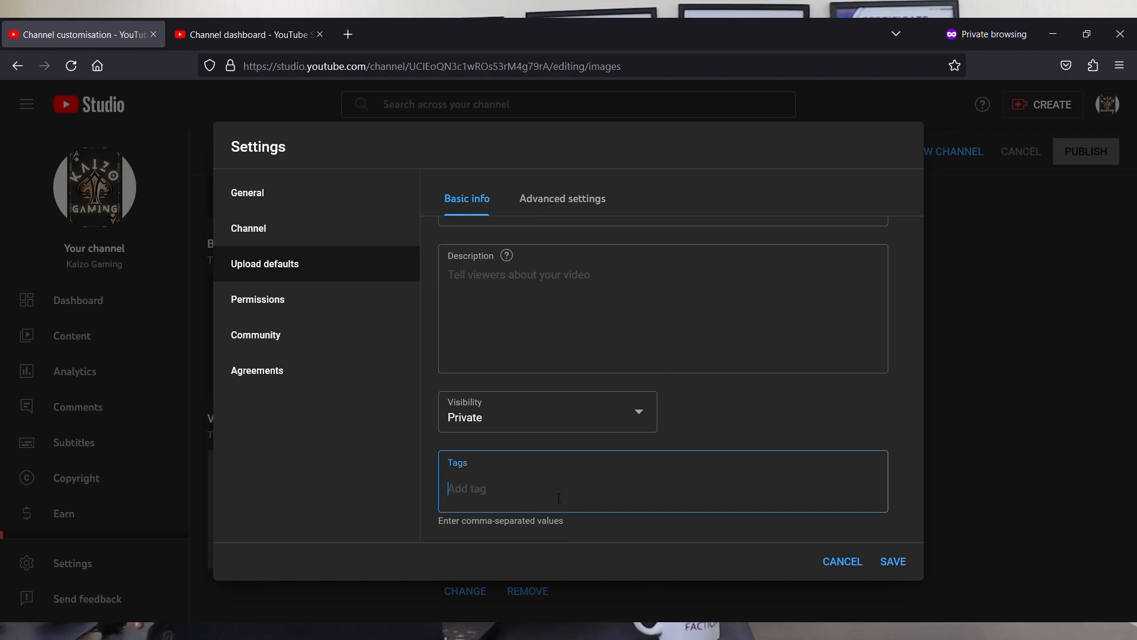
Step: Add Kaizo and Kaizo Gaming as default tags for uploaded videos
type("Kaizo")
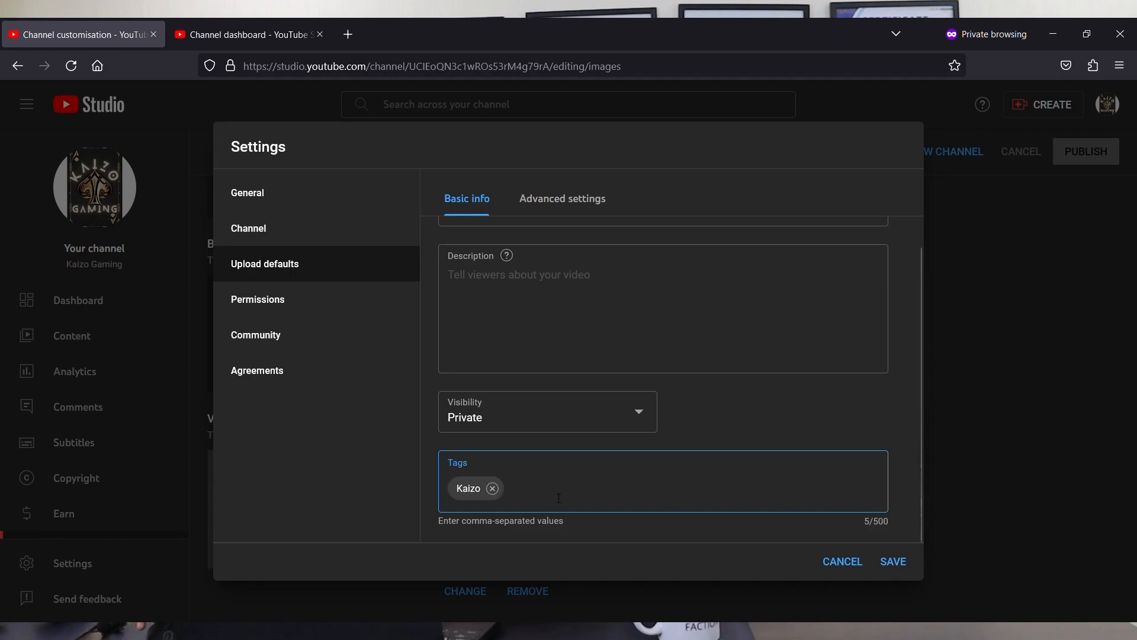
type(",Kaizo Ga")
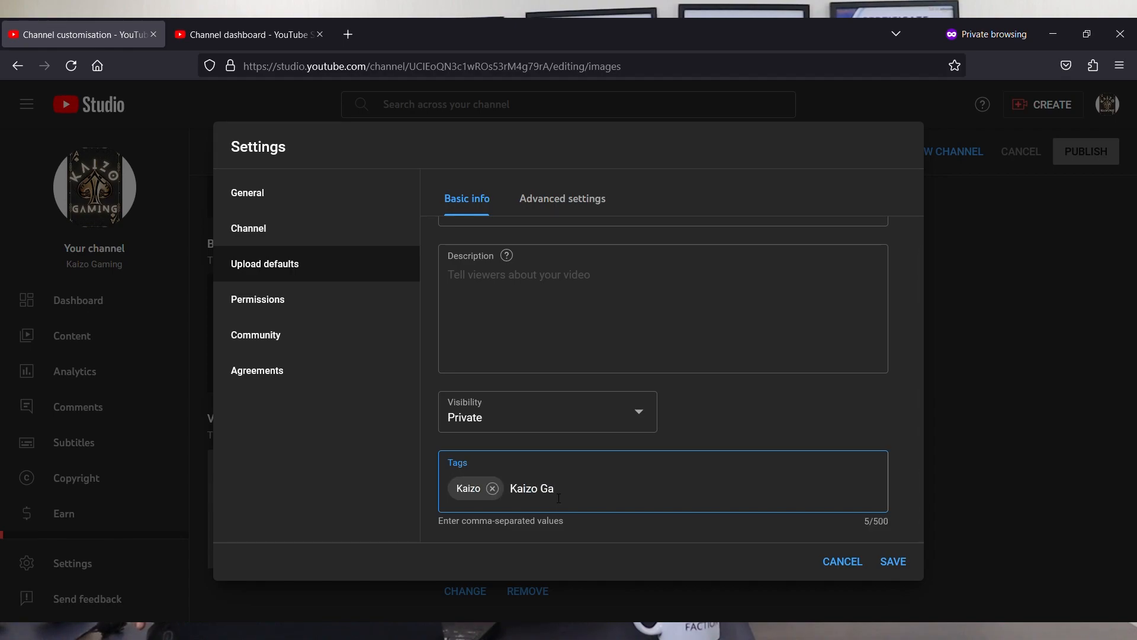
type("ming")
type(",")
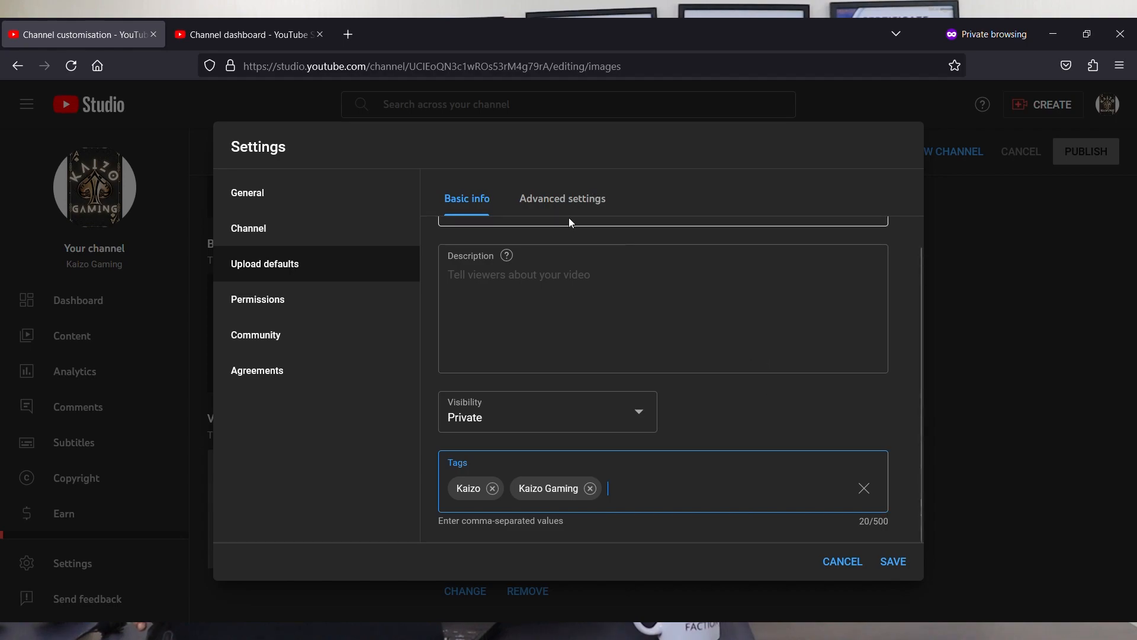
Step: Review the advanced upload defaults for licence, language, captions and comments, keeping the Standard YouTube Licence
left_click(587, 202)
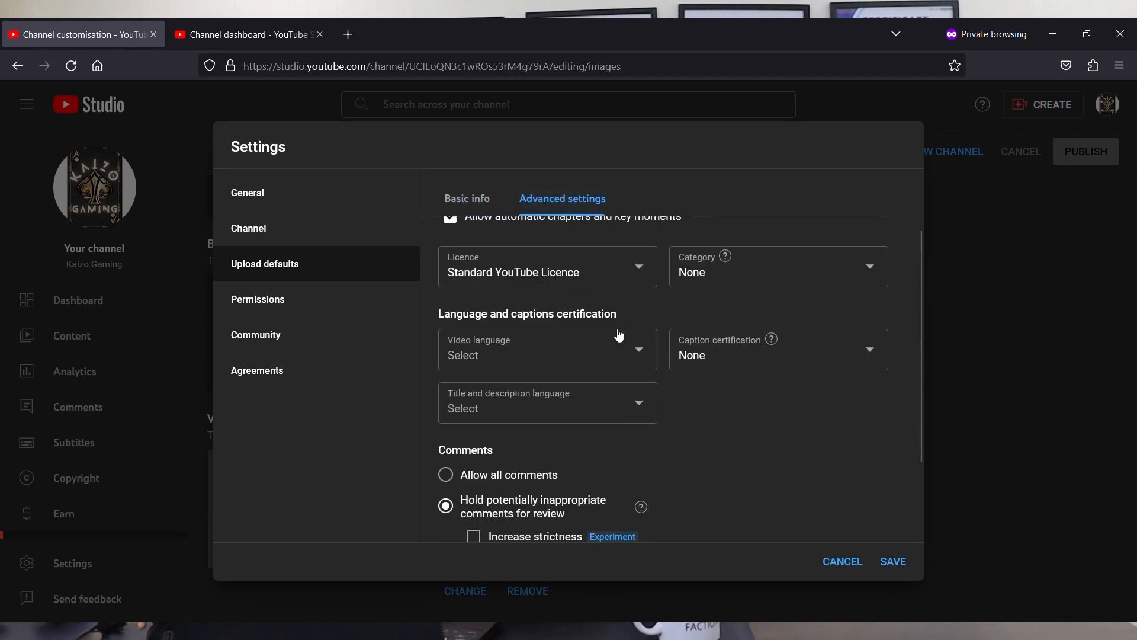
scroll(614, 329, "up", 2)
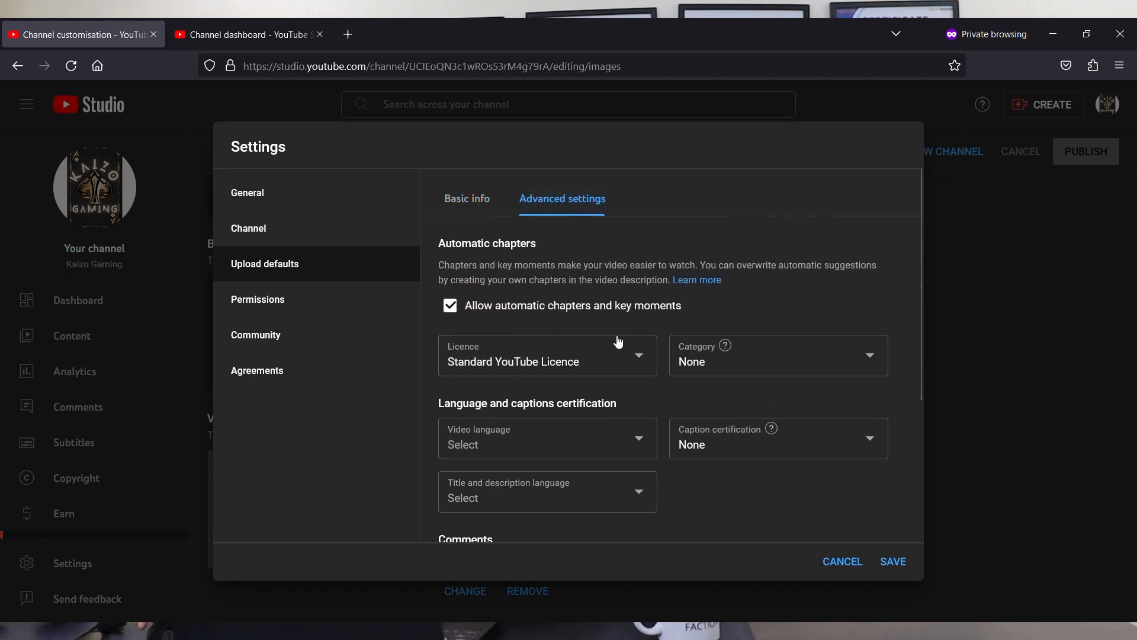
left_click(646, 362)
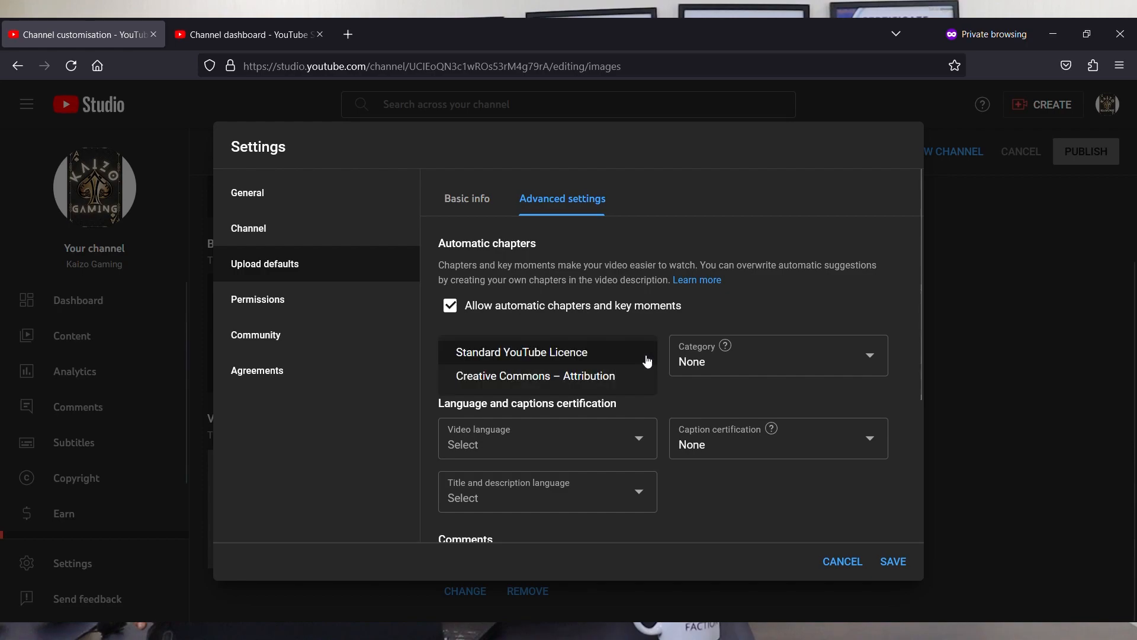
left_click(651, 354)
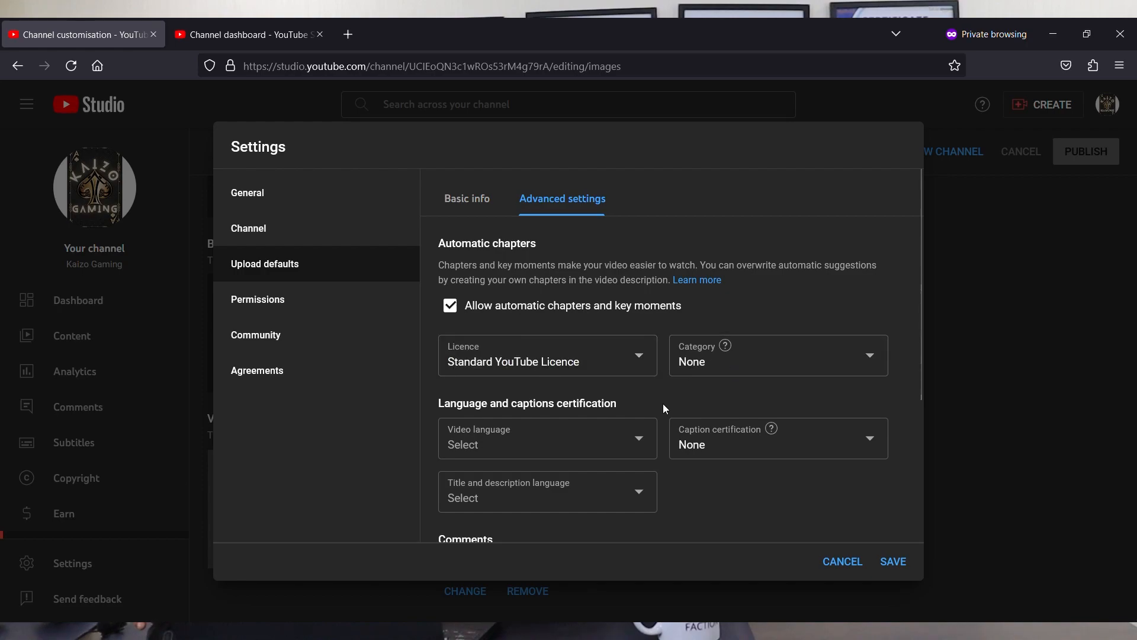
scroll(625, 387, "down", 2)
scroll(652, 394, "down", 2)
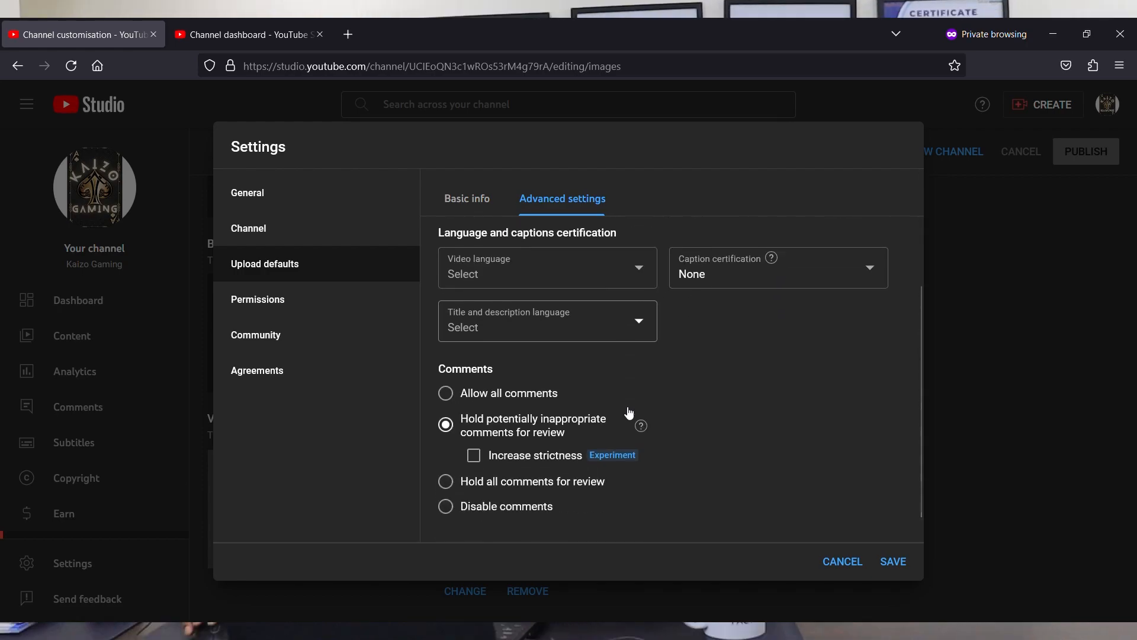
scroll(629, 411, "up", 2)
scroll(515, 421, "down", 3)
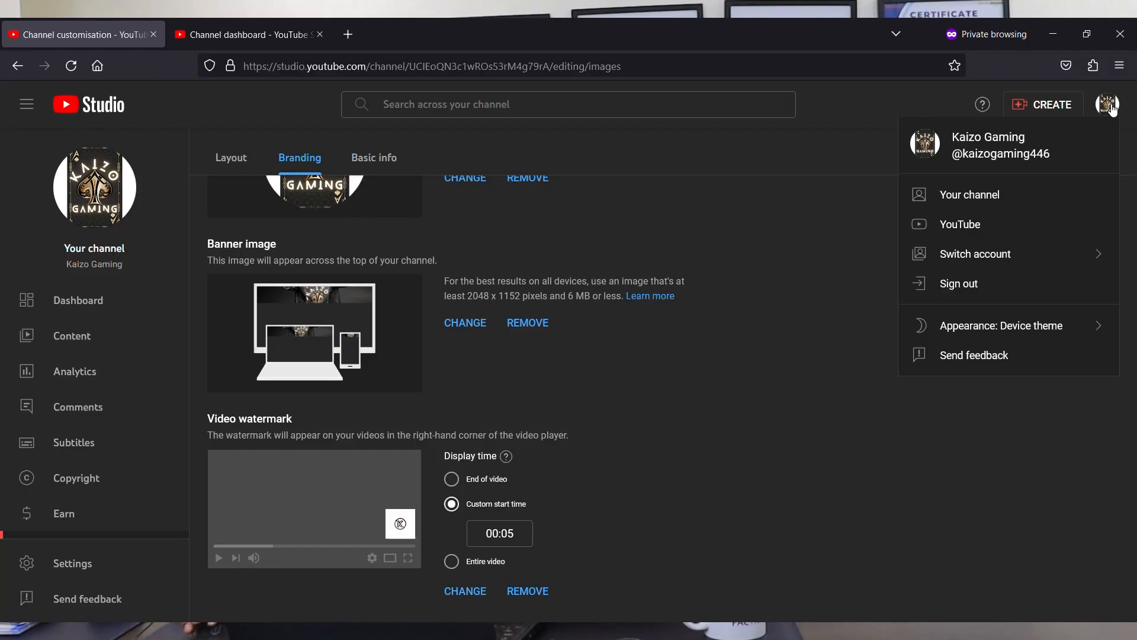
Step: Go to YouTube's account settings, look at the brand account page for channel managers and return to the settings
left_click(1023, 226)
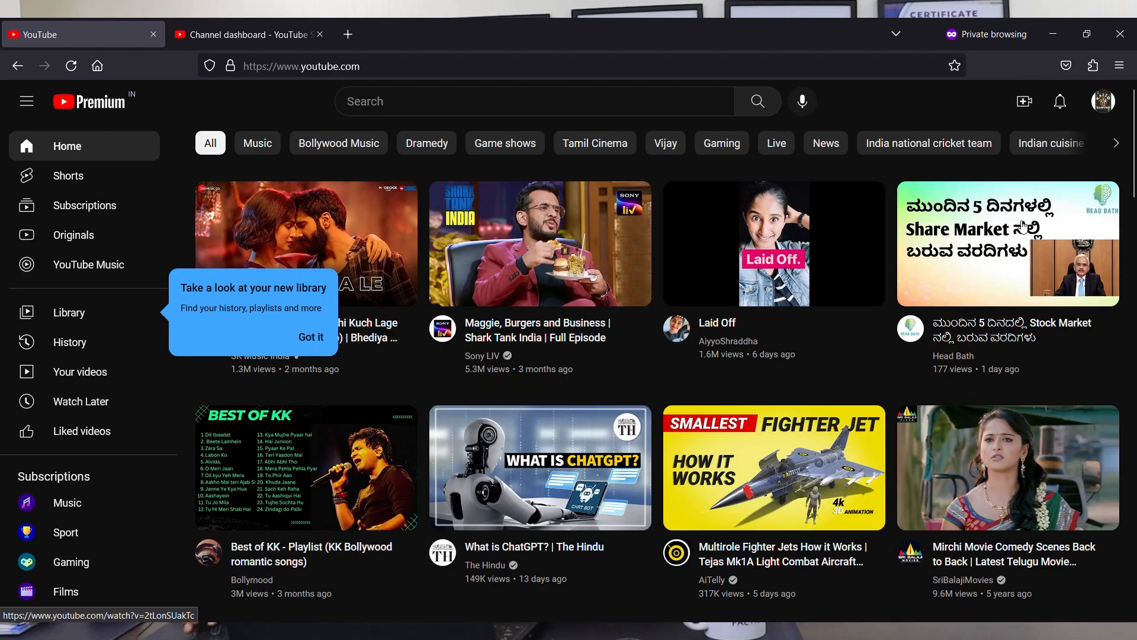
left_click(1106, 103)
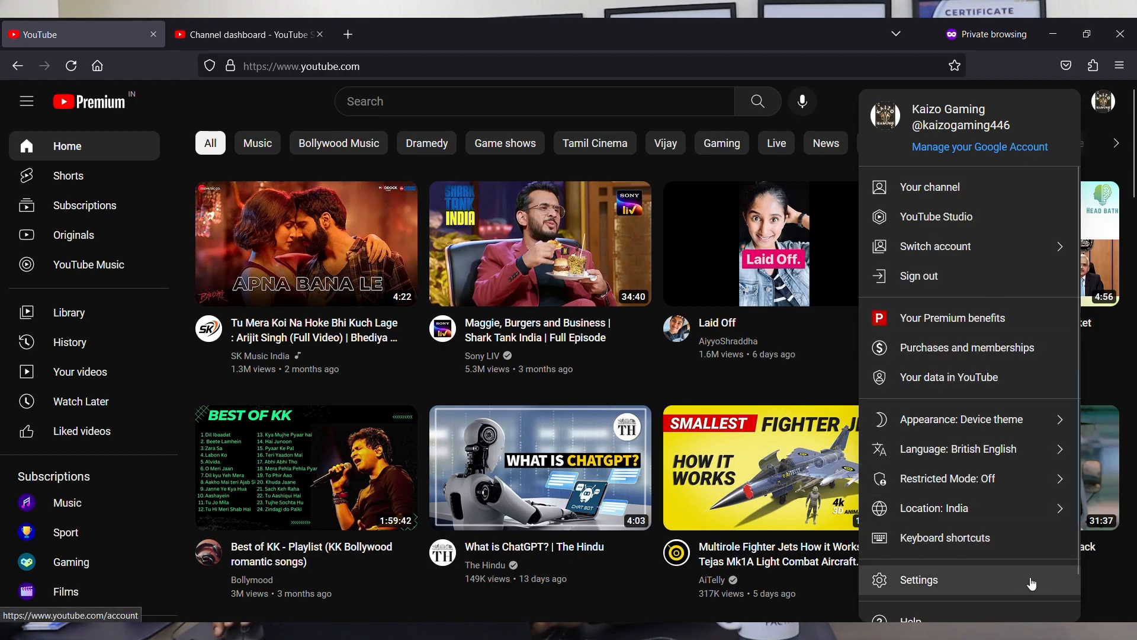
left_click(1007, 587)
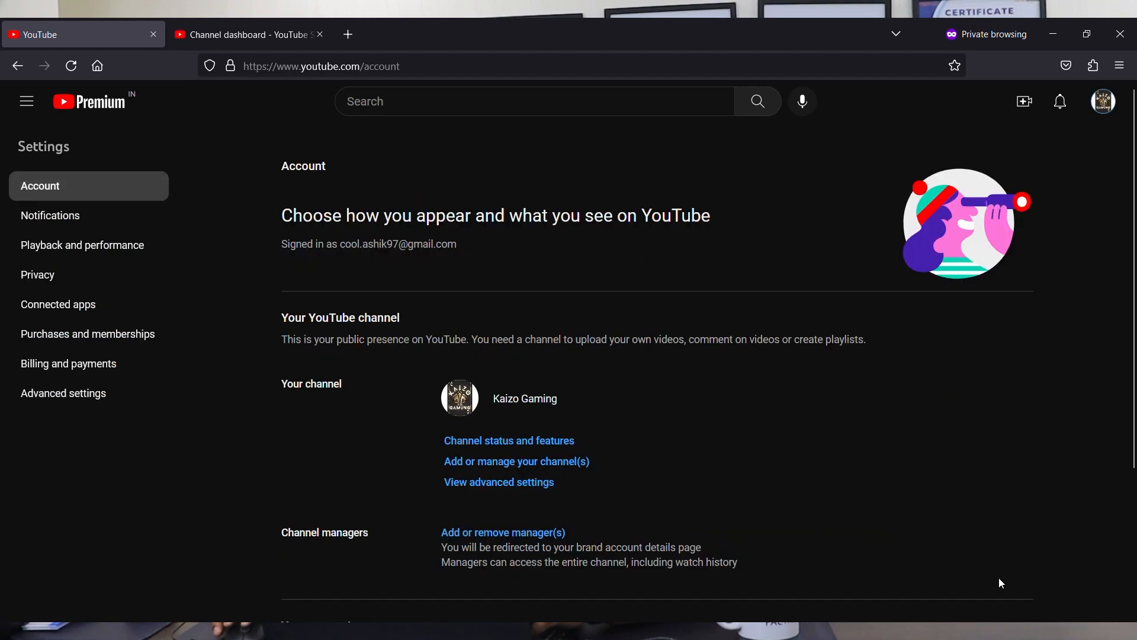
scroll(721, 422, "down", 3)
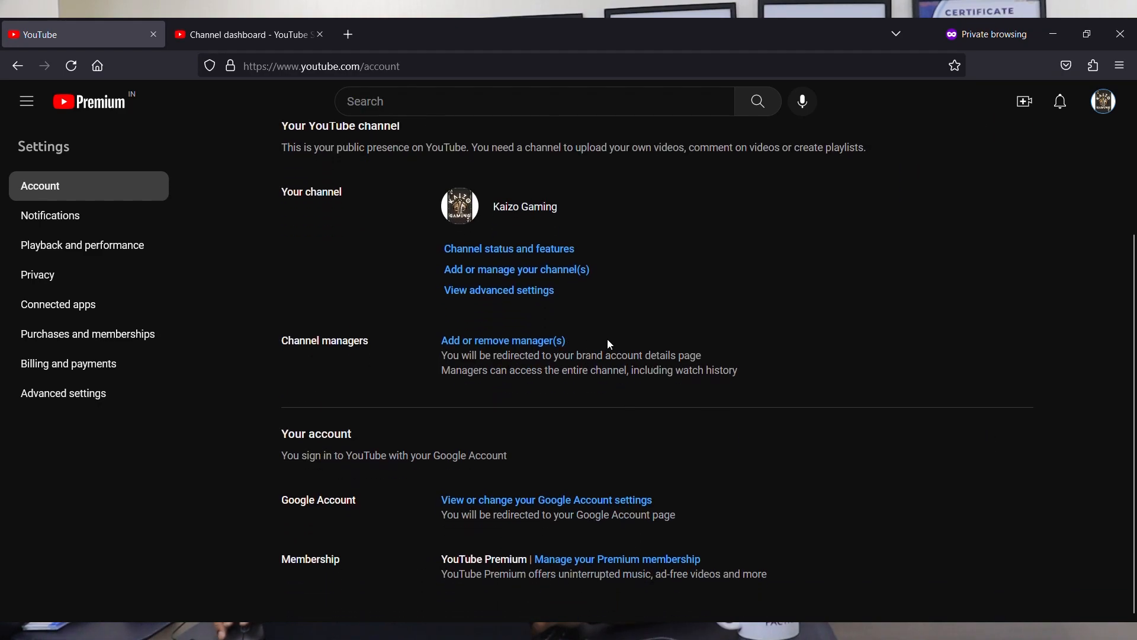
left_click(534, 339)
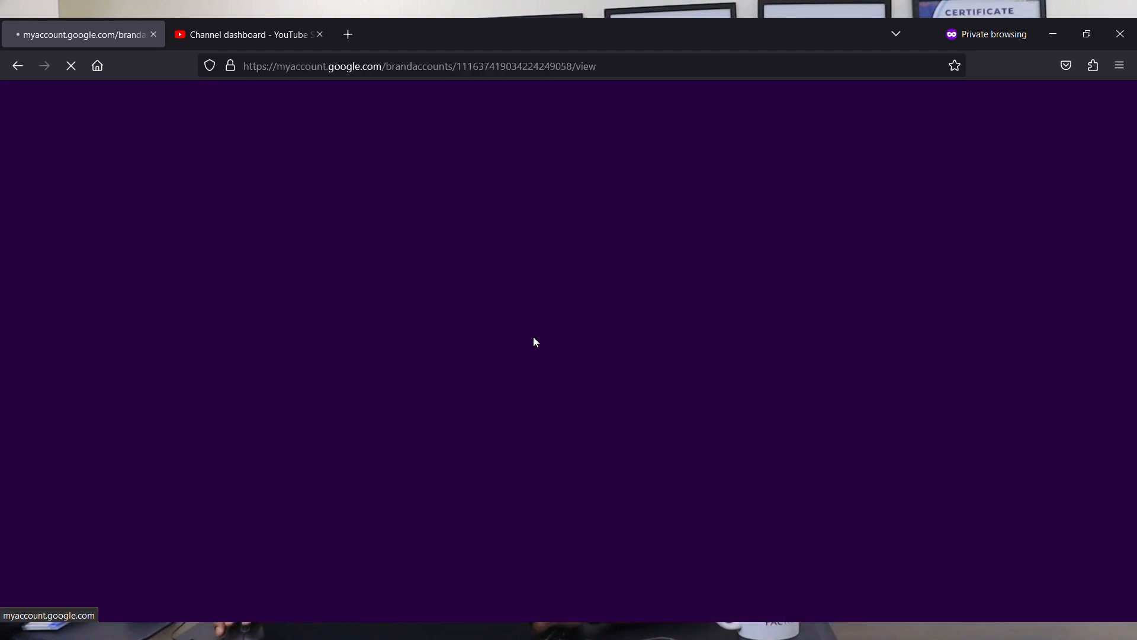
scroll(533, 338, "down", 1)
left_click(18, 66)
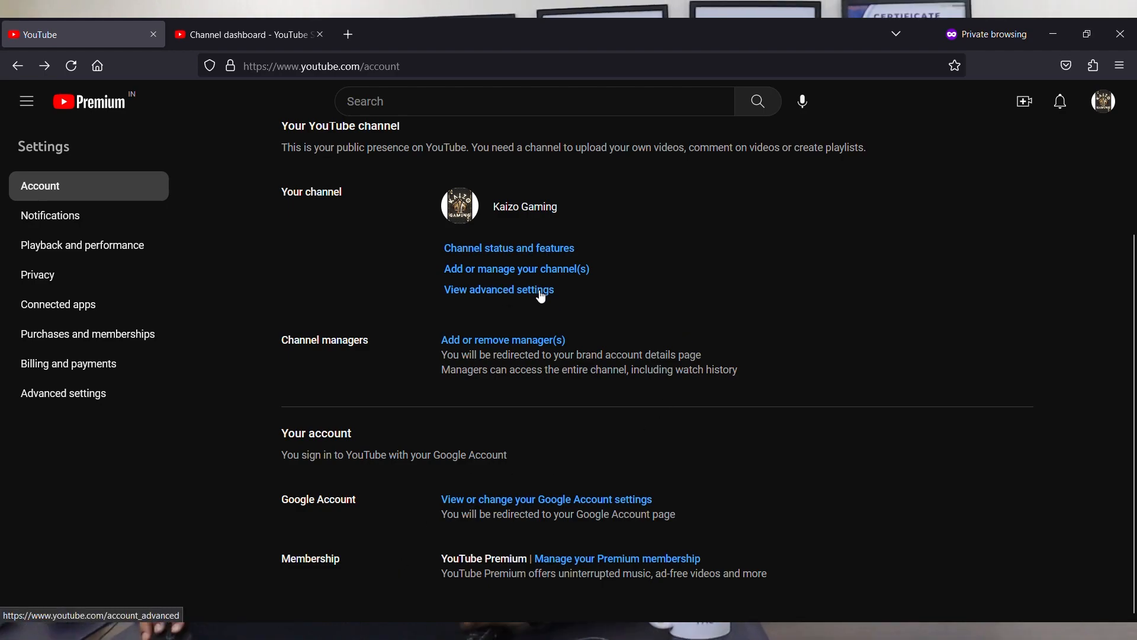
Step: View the account's advanced settings for channel IDs and default channel, and switch back to the channel customisation page
left_click(567, 293)
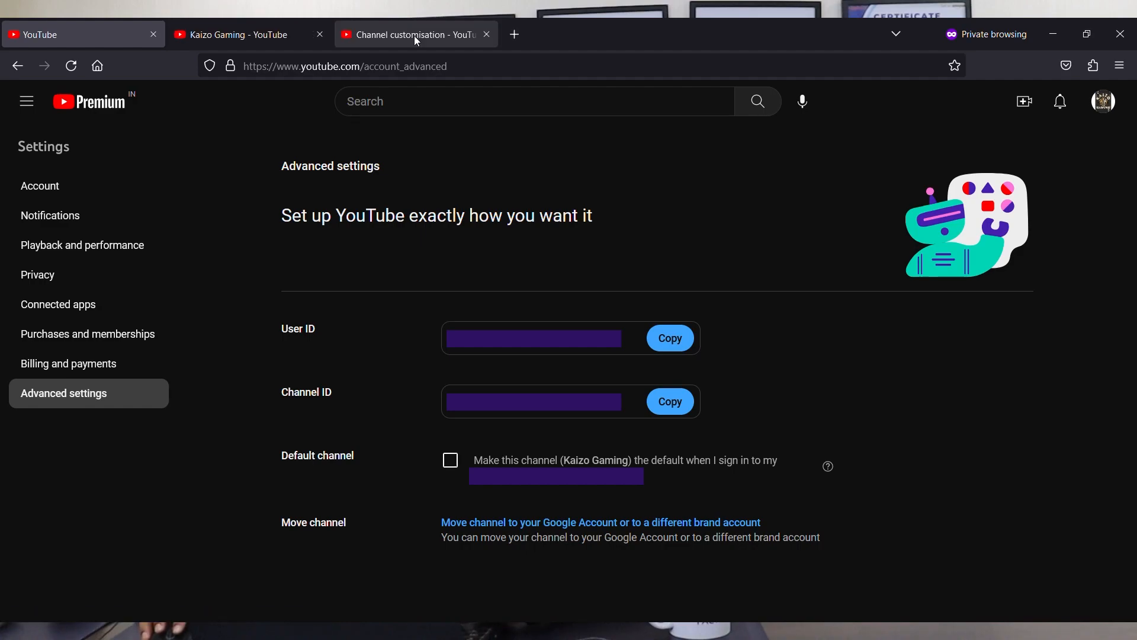
left_click(414, 36)
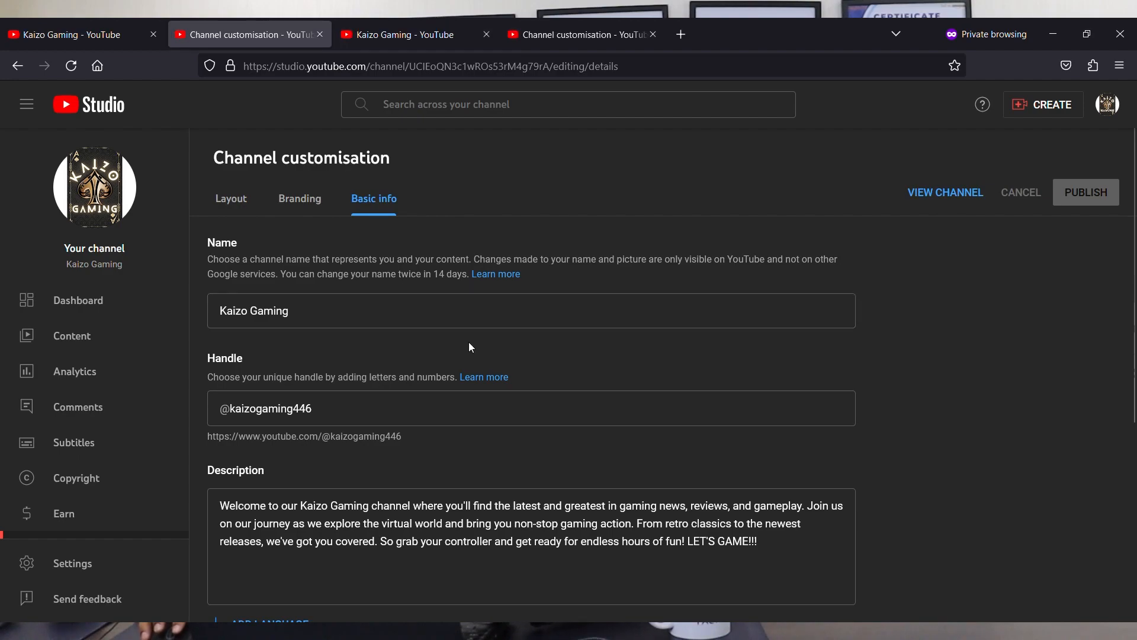
Step: Review the channel's basic info, checking the handle's web address and the standard channel URL
scroll(468, 342, "down", 3)
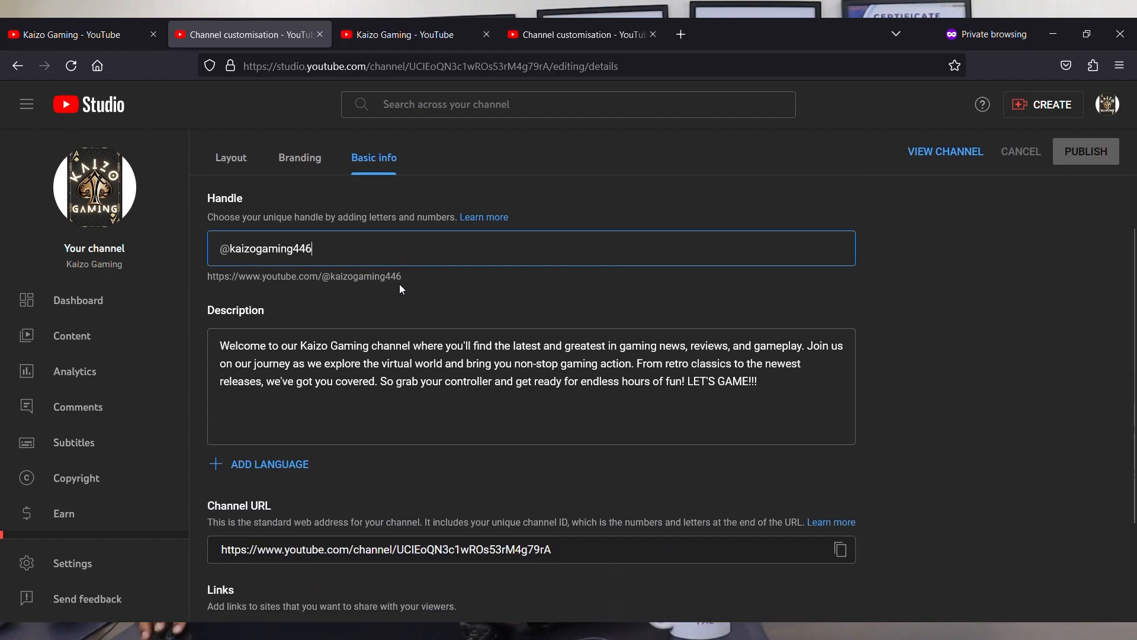
left_click_drag(400, 286, 268, 286)
left_click(435, 286)
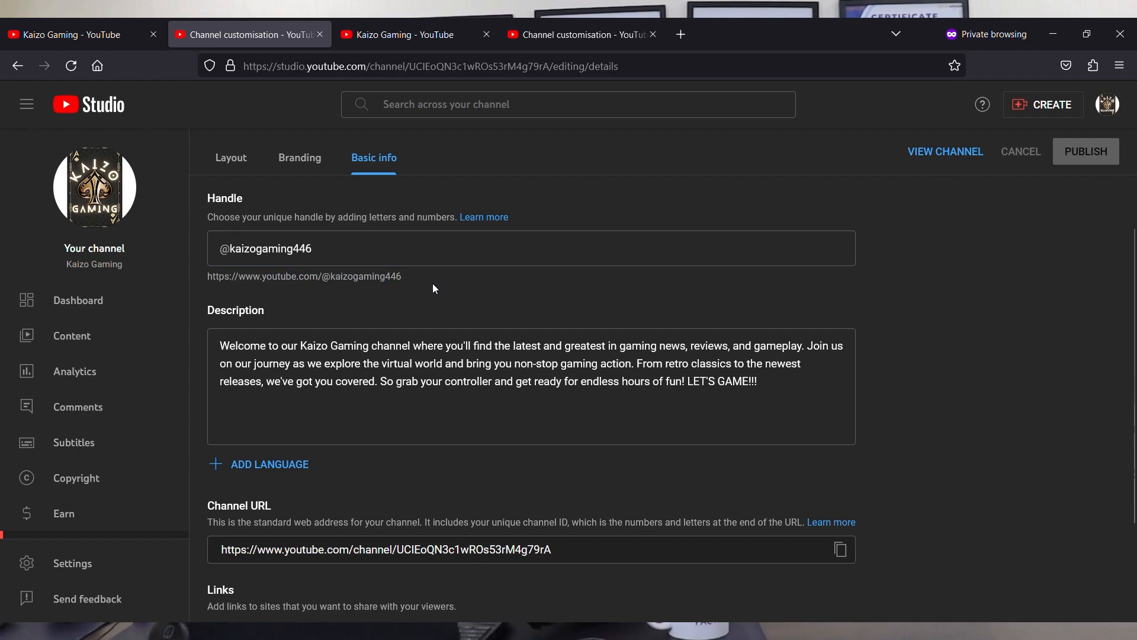
left_click_drag(406, 283, 207, 287)
scroll(453, 286, "down", 3)
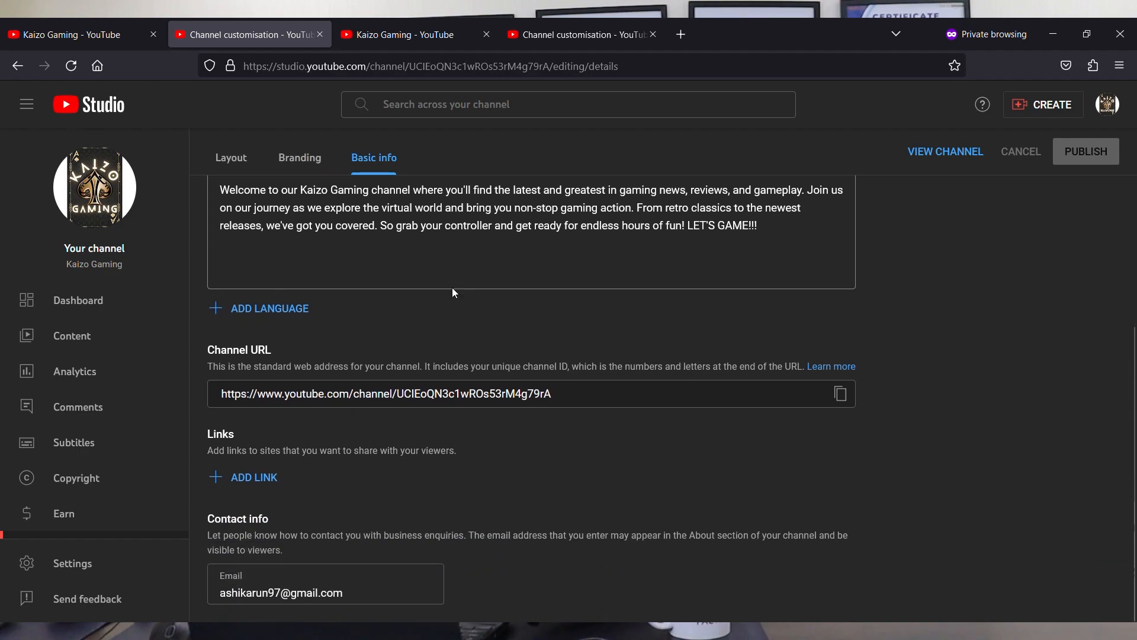
left_click_drag(576, 401, 444, 400)
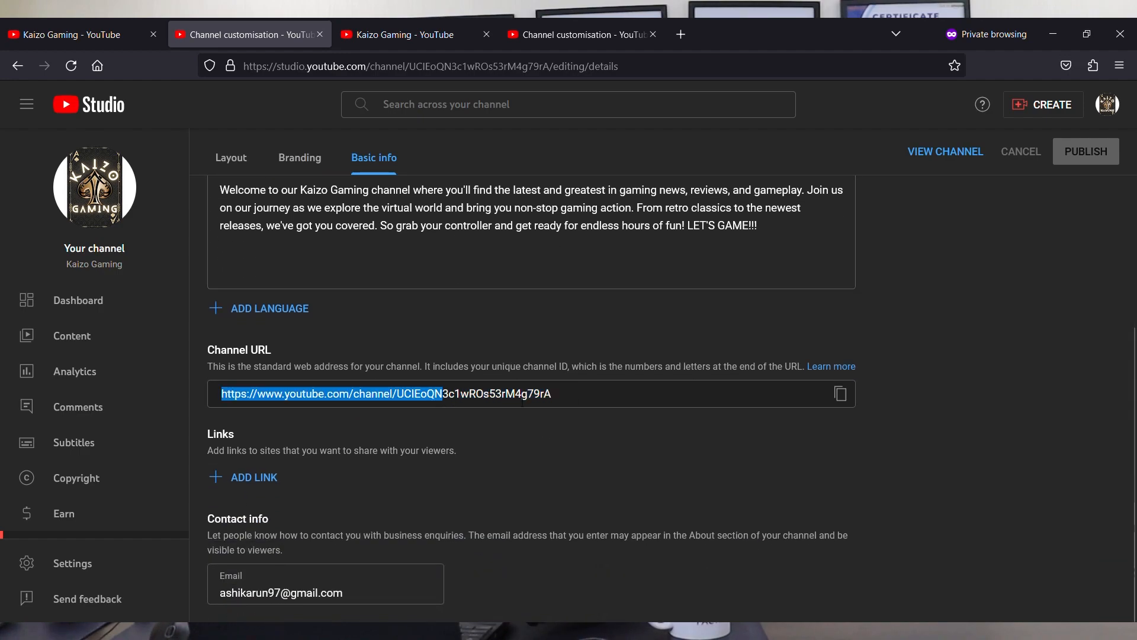
left_click(574, 403)
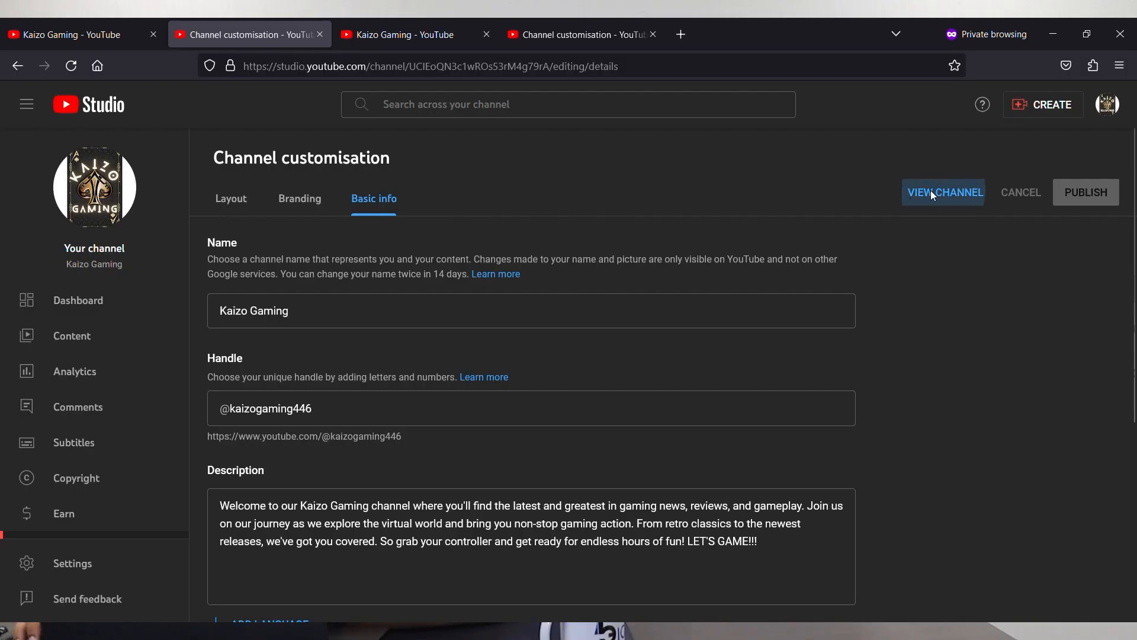
Step: View the public Kaizo Gaming channel page, look over its home section and open the options for creating content
left_click(932, 191)
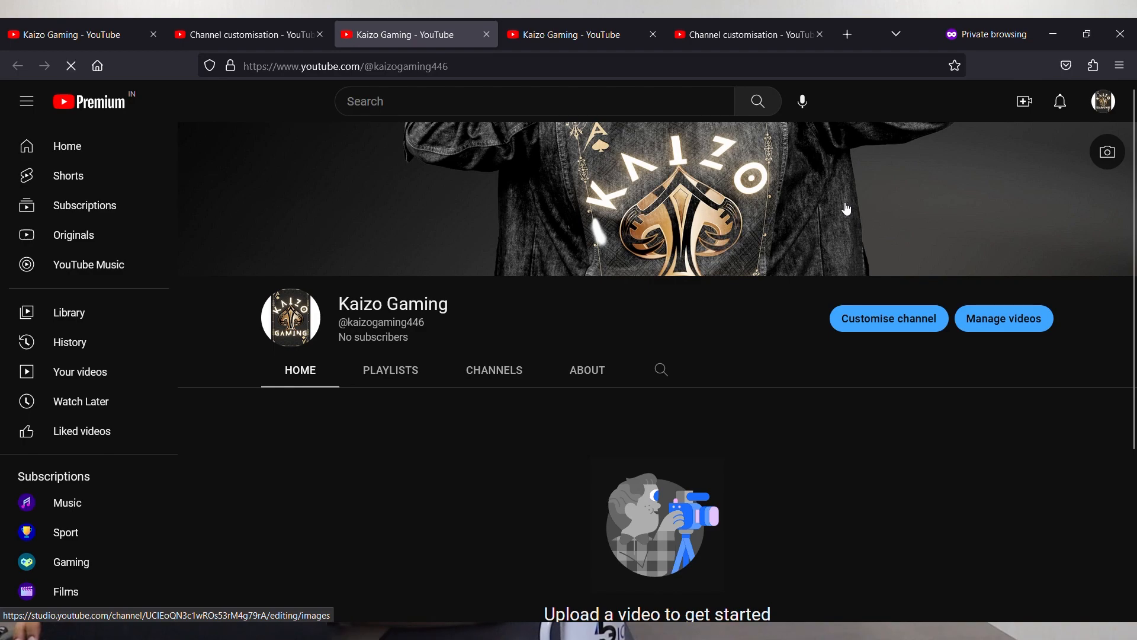
scroll(748, 252, "down", 4)
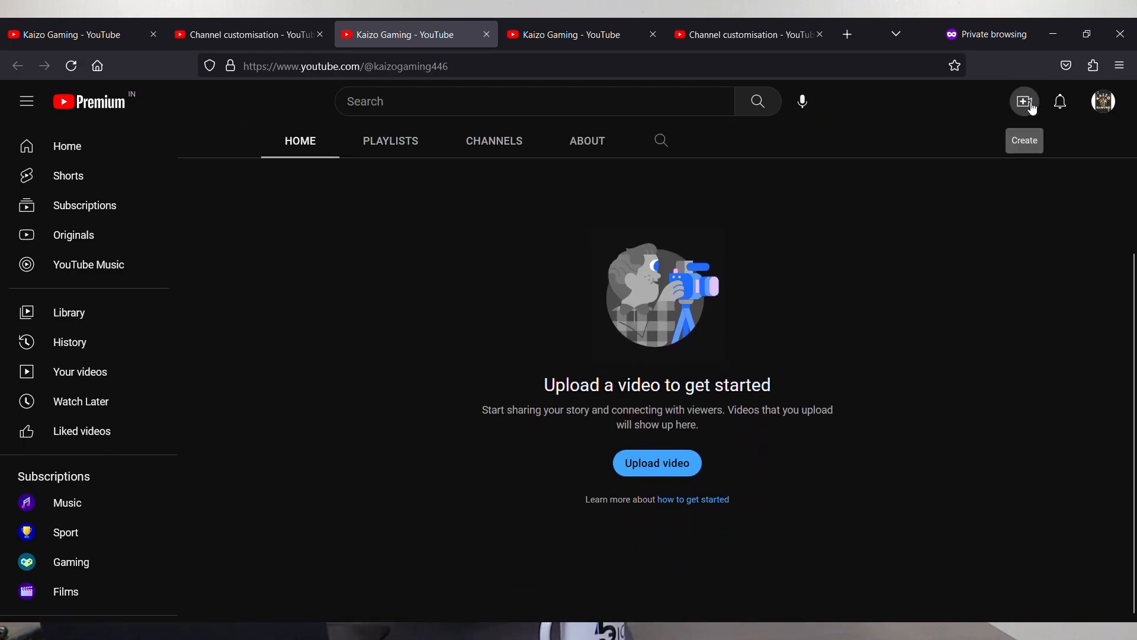
scroll(1023, 251, "up", 4)
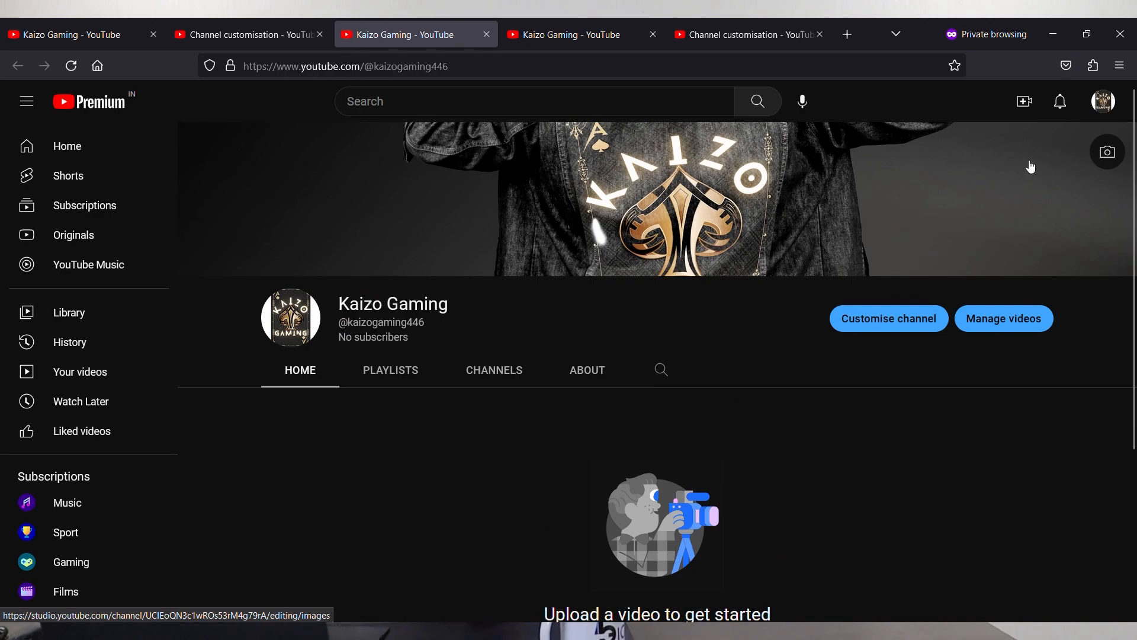
left_click(1029, 106)
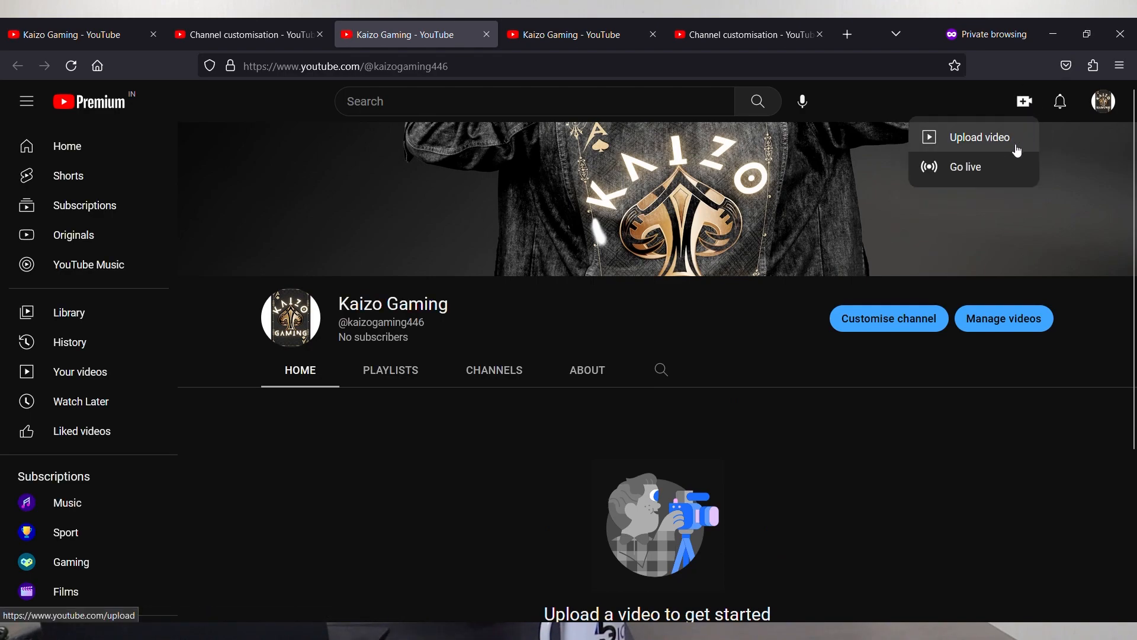